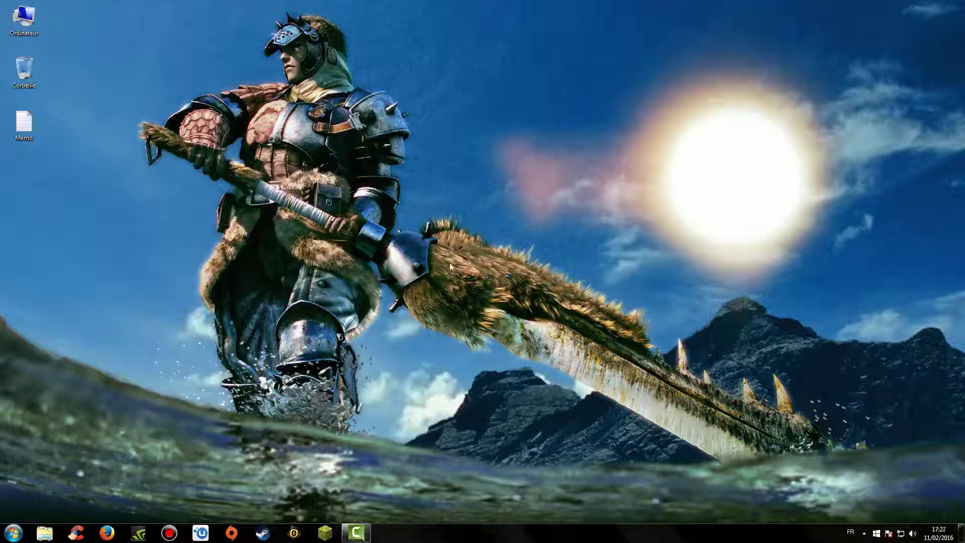
Switch to Camtasia Studio and place Let's Play Dead Space Intro.mp4 at the start of Track 1.
{"action": "left_click", "coordinate": [361, 534]}
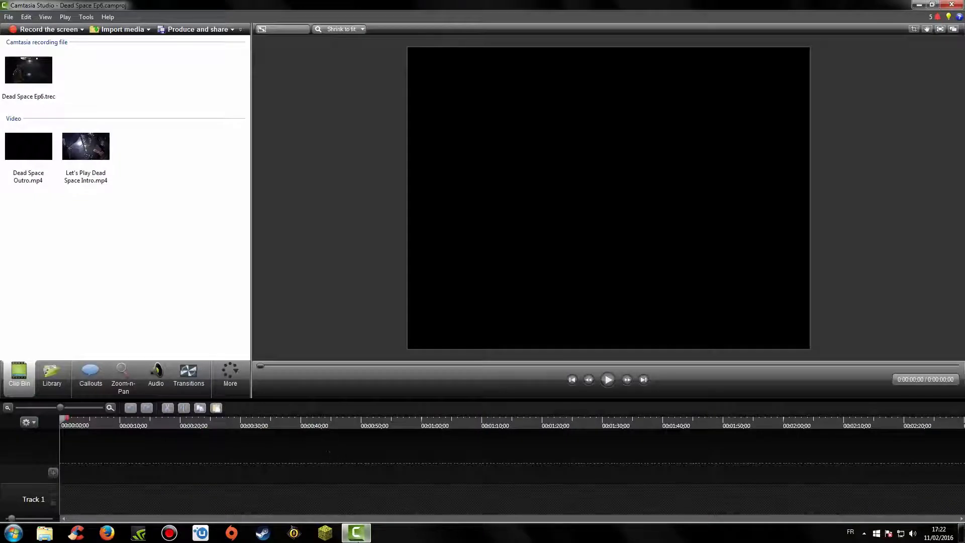
{"action": "mouse_move", "coordinate": [360, 538]}
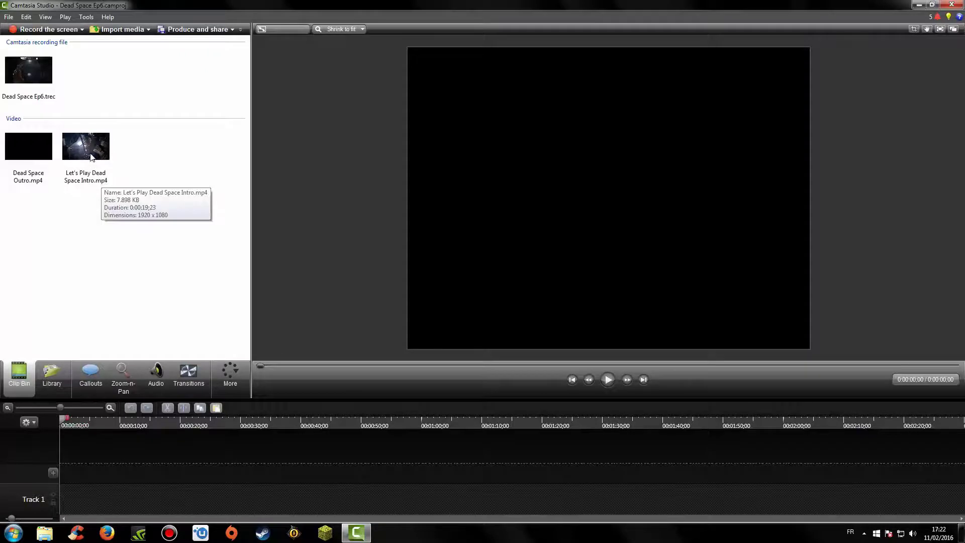
{"action": "left_click_drag", "start_coordinate": [91, 147], "coordinate": [81, 499]}
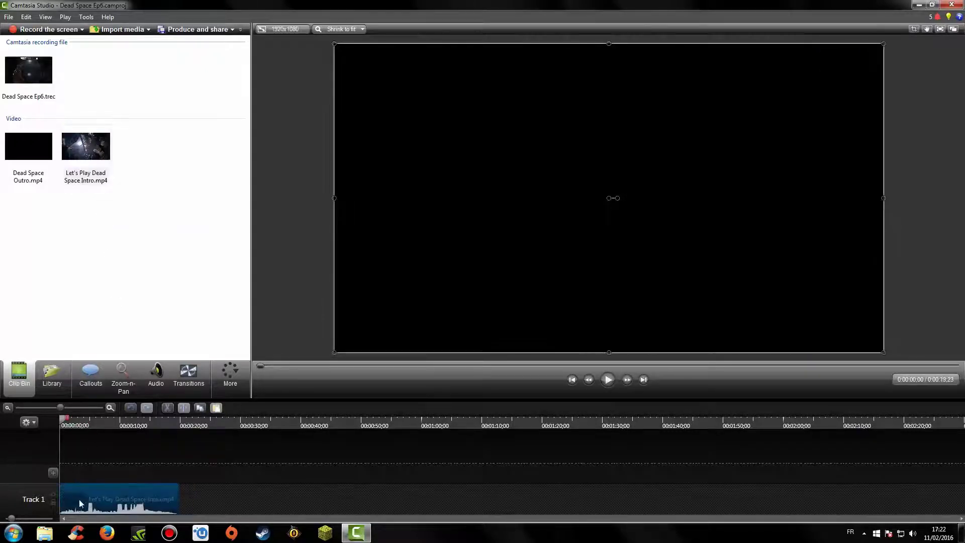
{"action": "left_click", "coordinate": [107, 451]}
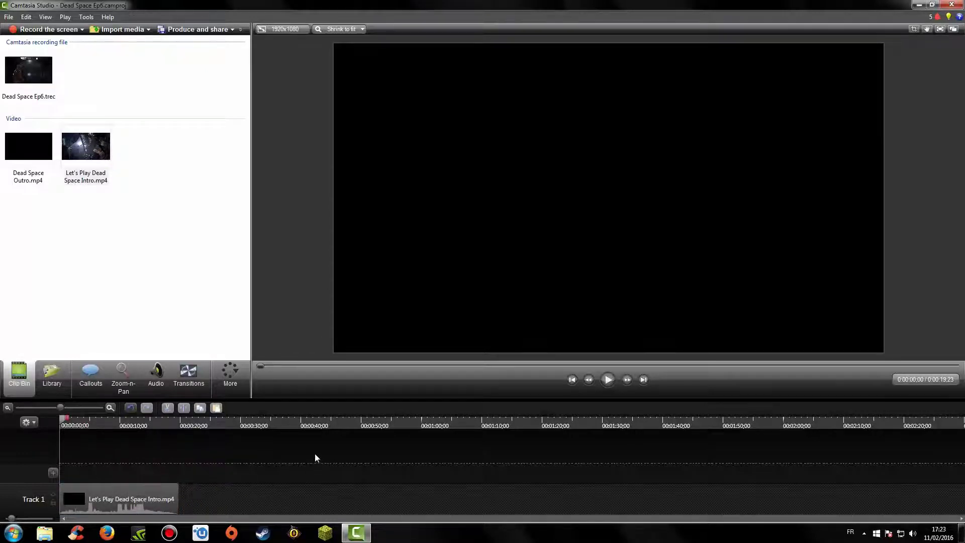
Preview the opening seconds of the intro clip and return the playhead to the start of the timeline.
{"action": "left_click", "coordinate": [608, 380]}
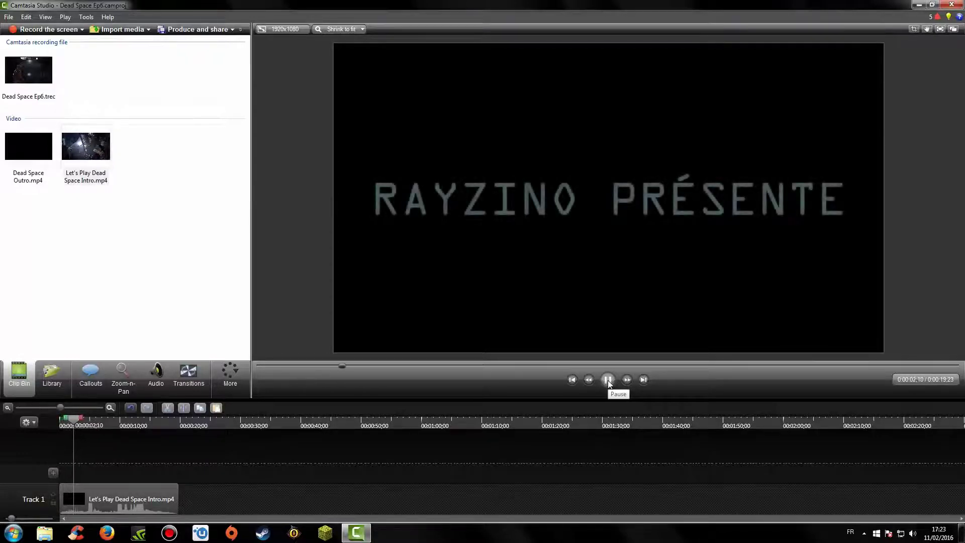
{"action": "left_click", "coordinate": [608, 381]}
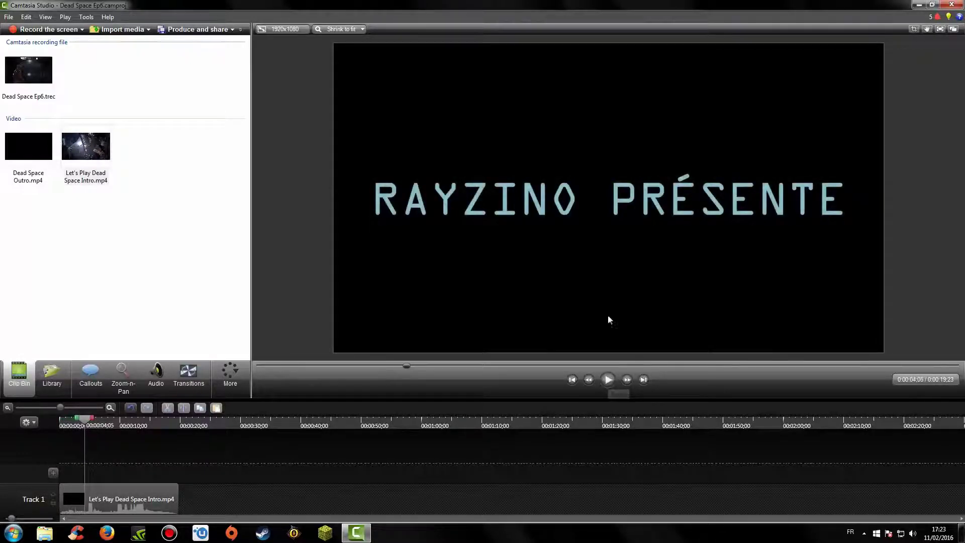
{"action": "left_click_drag", "start_coordinate": [86, 433], "coordinate": [62, 425]}
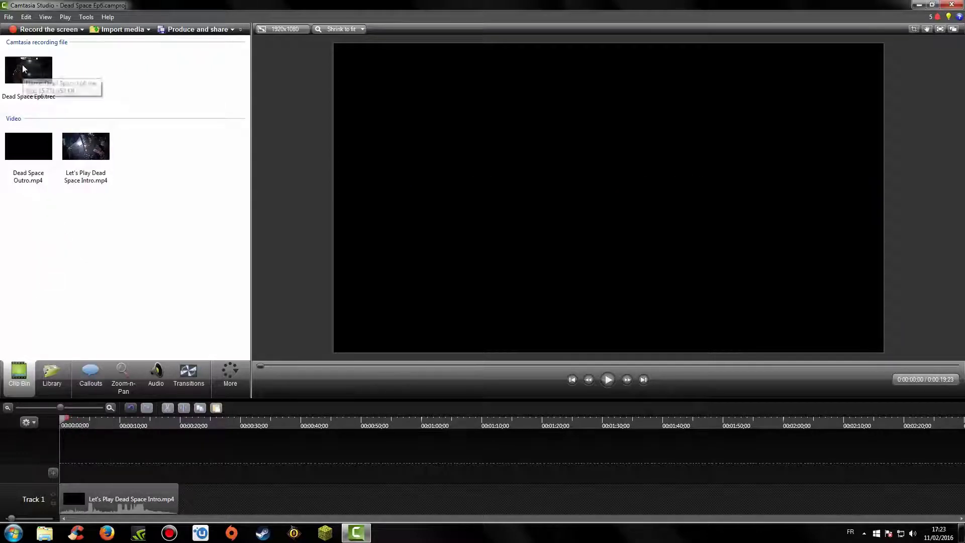
Add Dead Space Ep6.trec to the timeline and move its screen and system audio clips directly against the end of the intro.
{"action": "left_click_drag", "start_coordinate": [22, 64], "coordinate": [211, 503]}
{"action": "left_click", "coordinate": [201, 456]}
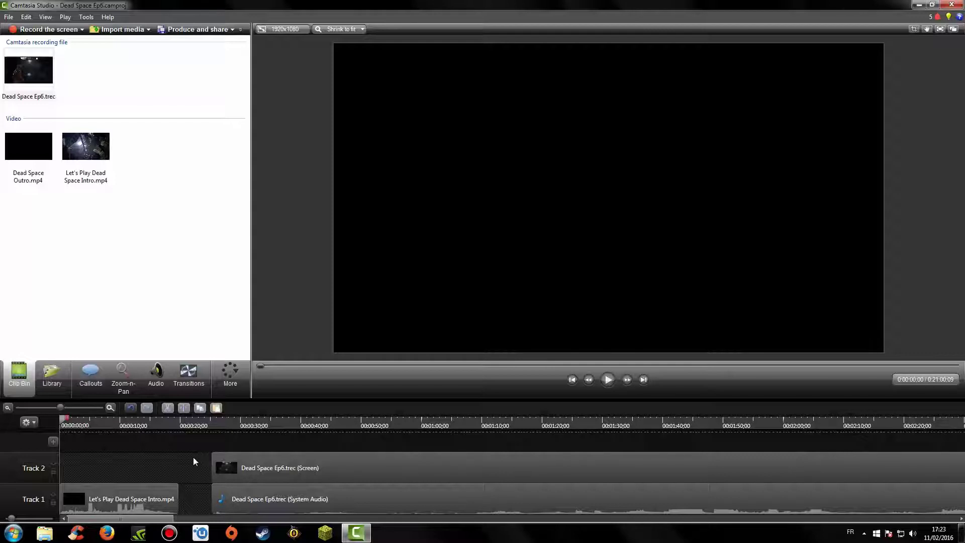
{"action": "left_click", "coordinate": [247, 484]}
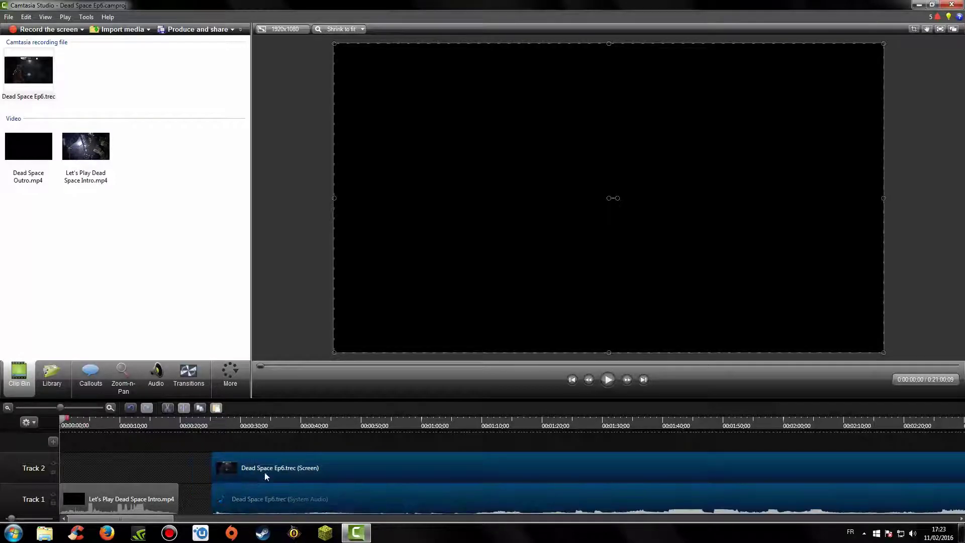
{"action": "left_click_drag", "start_coordinate": [252, 472], "coordinate": [215, 478]}
{"action": "left_click", "coordinate": [164, 470]}
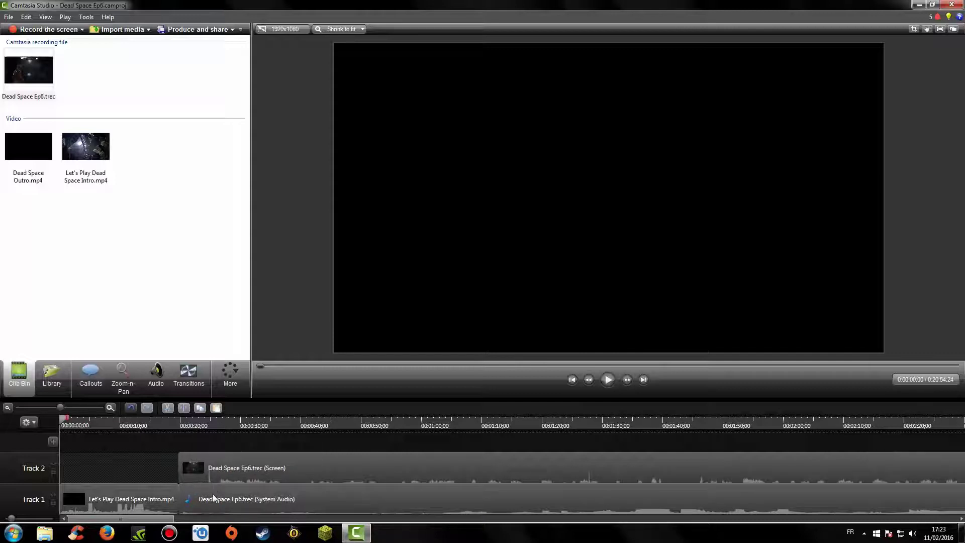
Examine the recording's separate screen and system audio clips just after the intro.
{"action": "left_click", "coordinate": [212, 468]}
{"action": "left_click", "coordinate": [195, 424]}
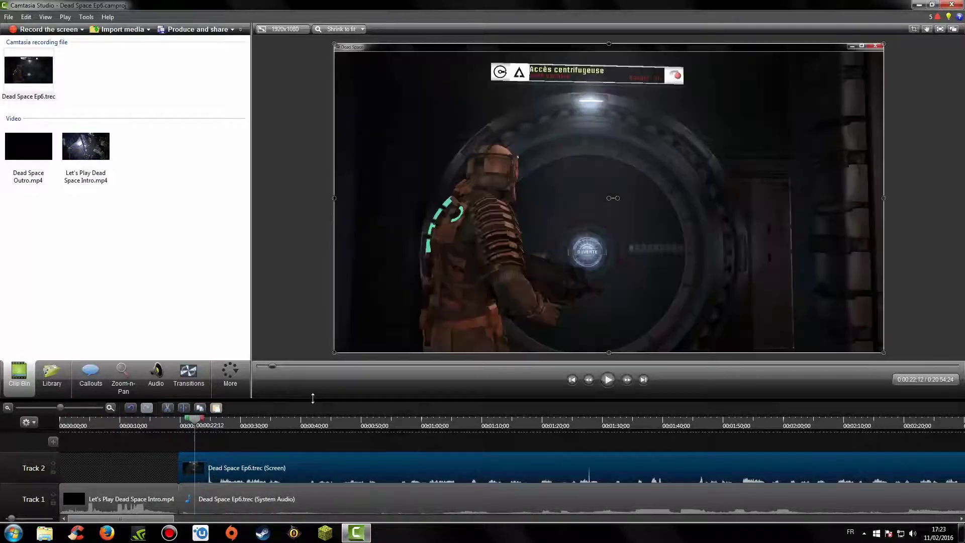
{"action": "left_click", "coordinate": [254, 499]}
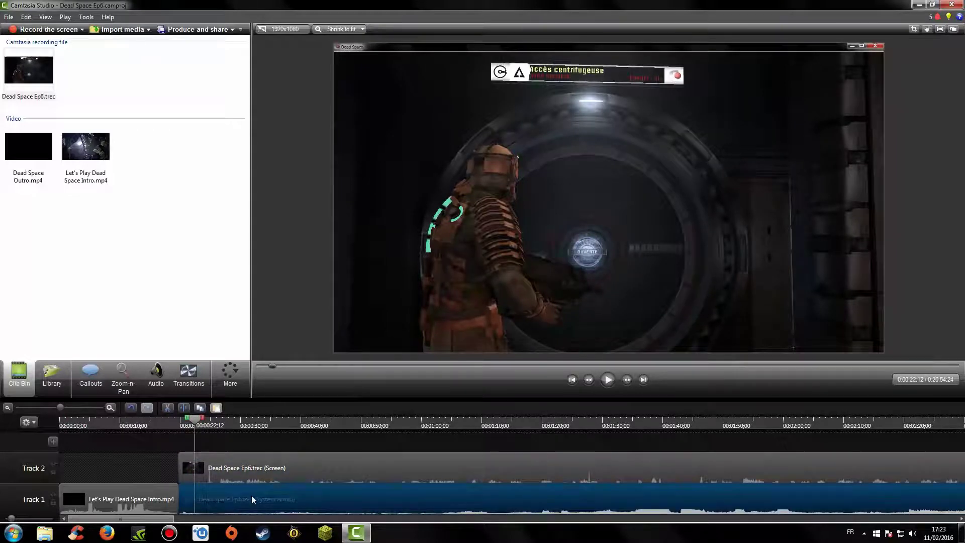
{"action": "left_click", "coordinate": [237, 463]}
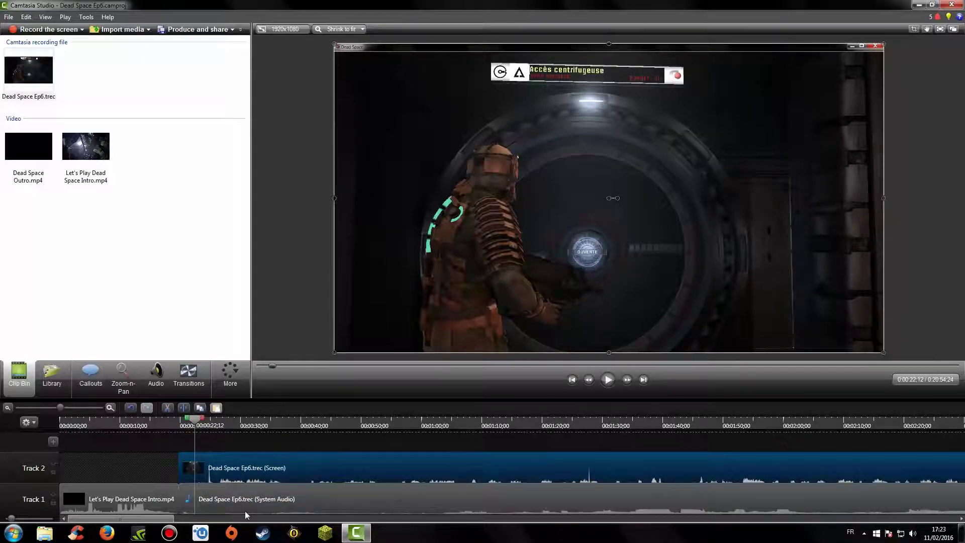
{"action": "left_click", "coordinate": [254, 502]}
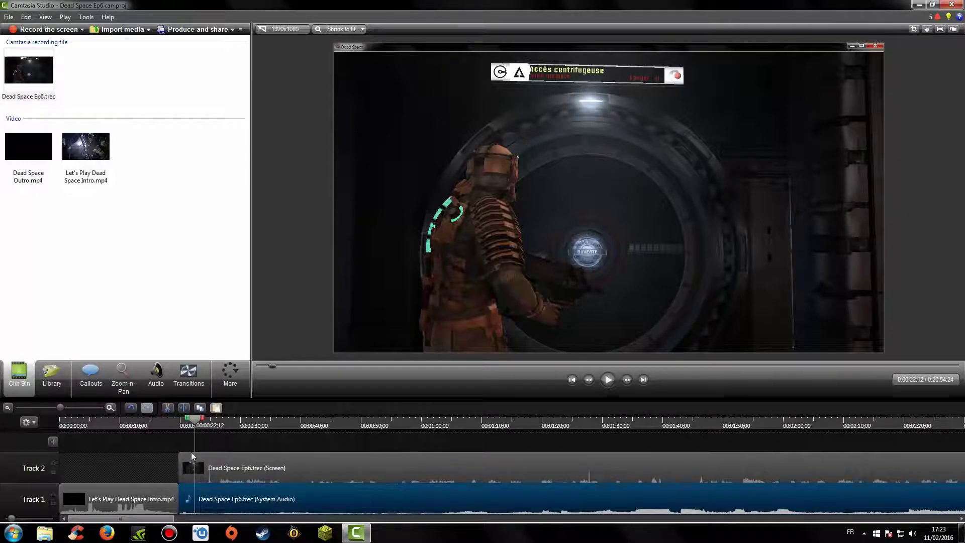
Raise the audio volume of the Dead Space Ep6.trec screen clip on Track 2 and enable volume leveling with medium volume variation.
{"action": "left_click", "coordinate": [206, 465]}
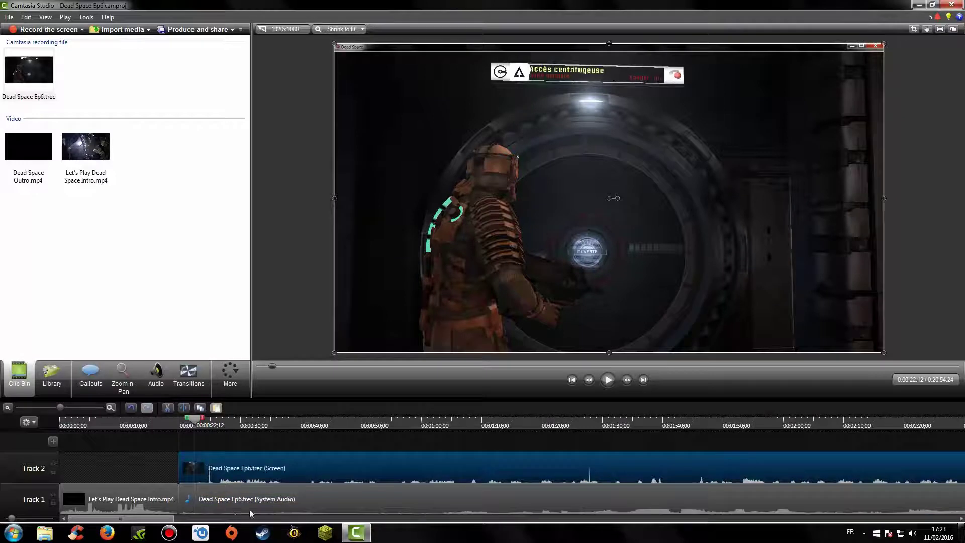
{"action": "left_click", "coordinate": [155, 381]}
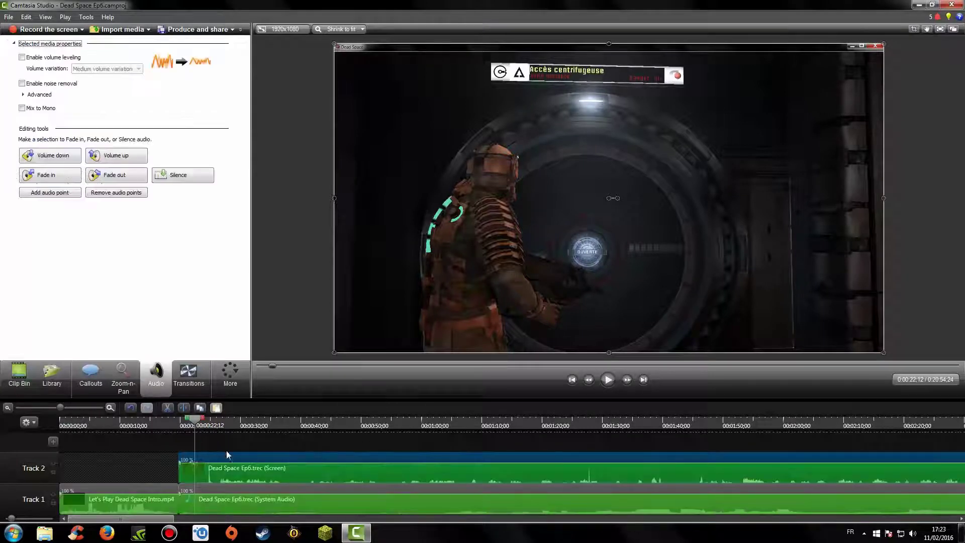
{"action": "left_click_drag", "start_coordinate": [226, 462], "coordinate": [251, 441]}
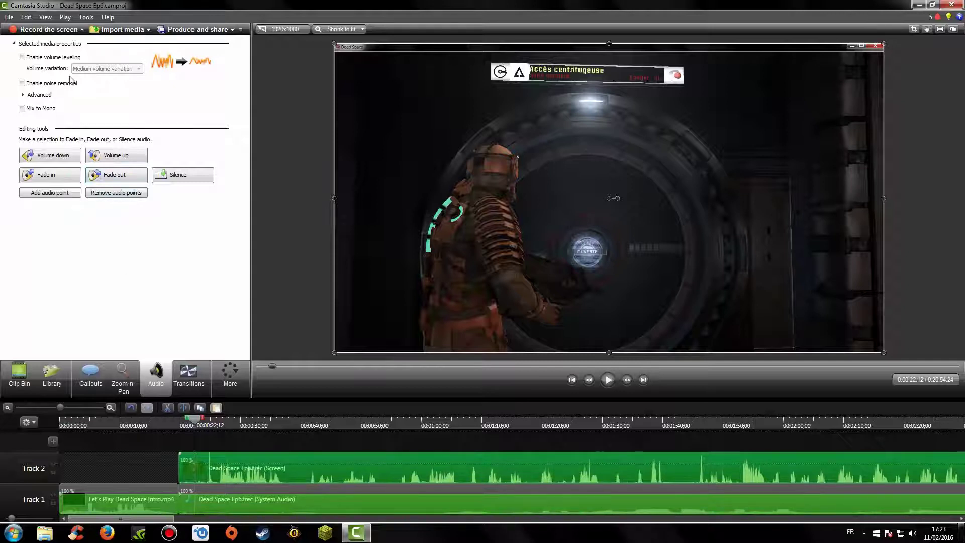
{"action": "left_click", "coordinate": [31, 58]}
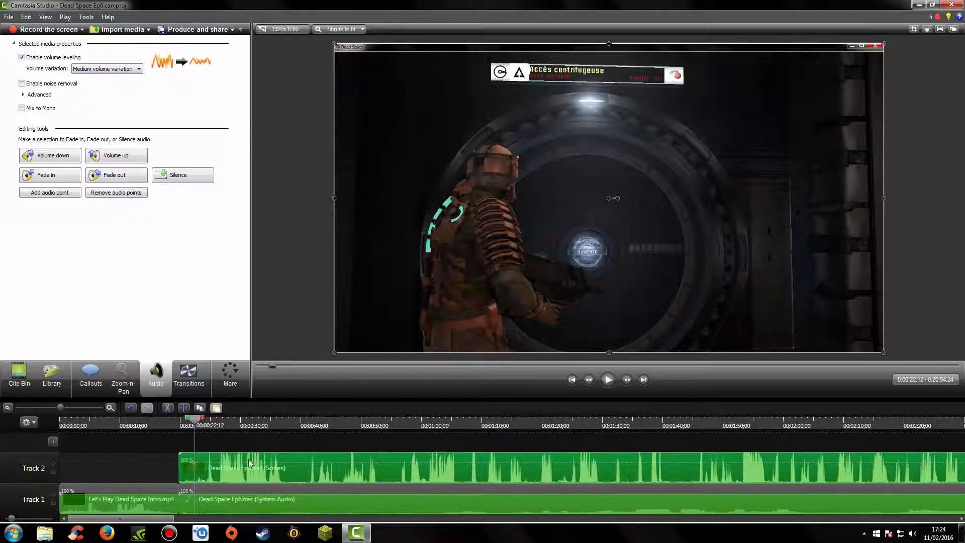
{"action": "left_click", "coordinate": [163, 473]}
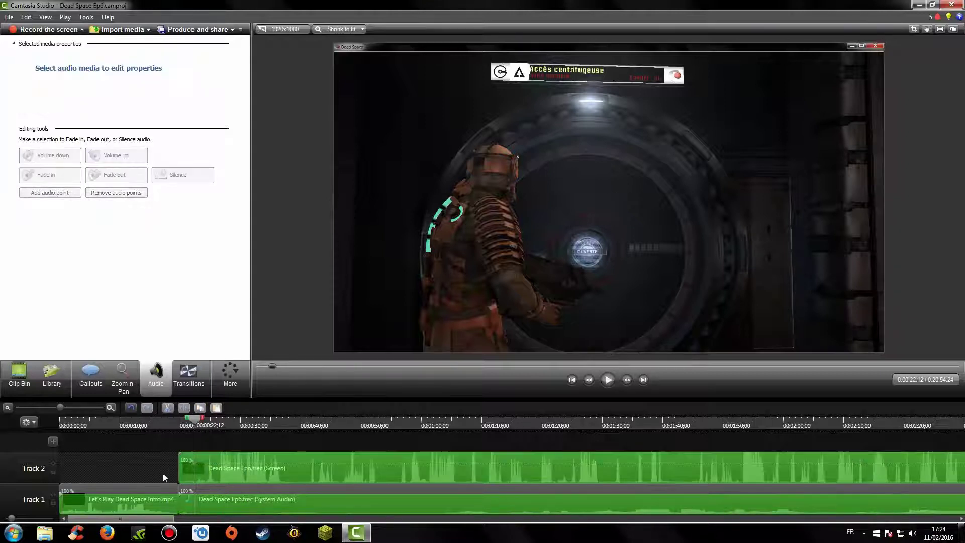
Raise the volume of the Dead Space Ep6.trec system audio on Track 1, keeping its waveform peaks moderate.
{"action": "left_click", "coordinate": [219, 507]}
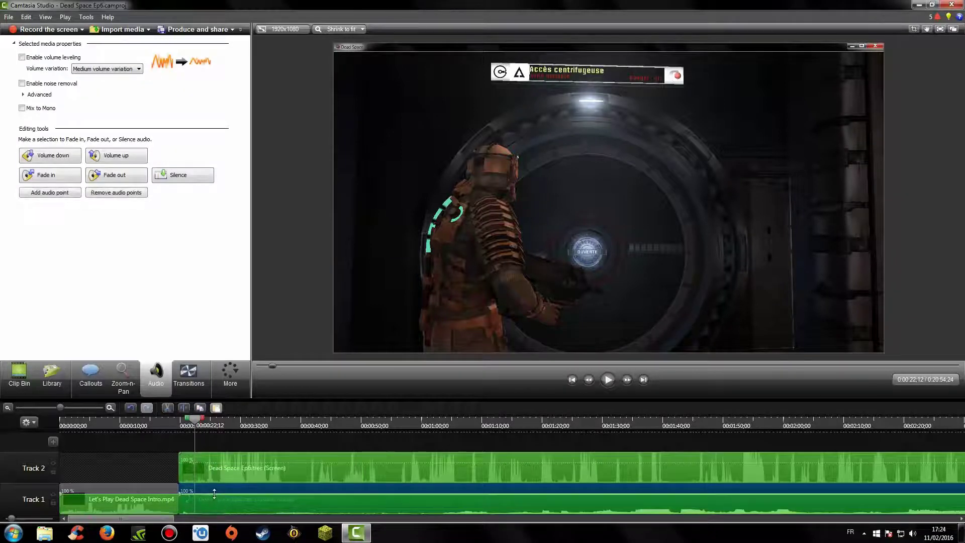
{"action": "left_click_drag", "start_coordinate": [216, 496], "coordinate": [211, 478]}
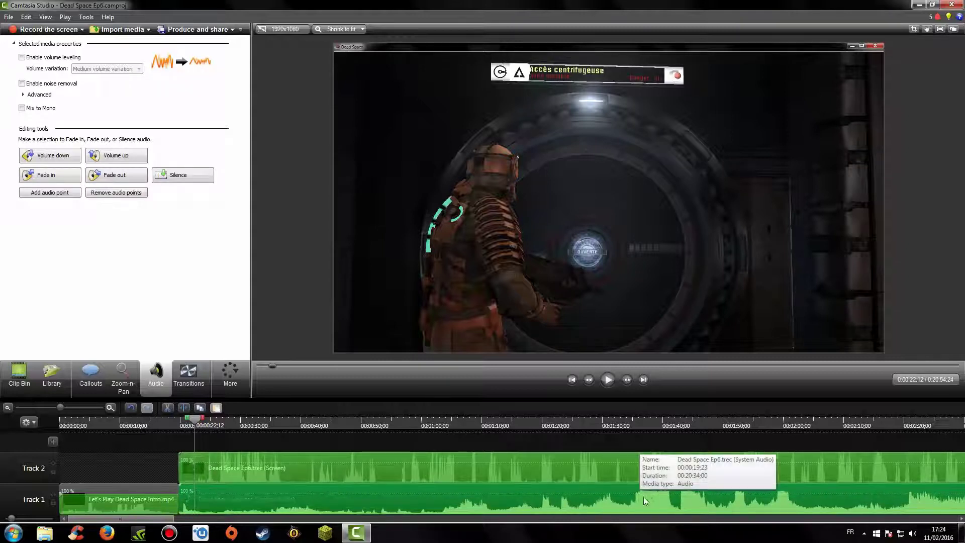
{"action": "left_click_drag", "start_coordinate": [624, 483], "coordinate": [623, 488]}
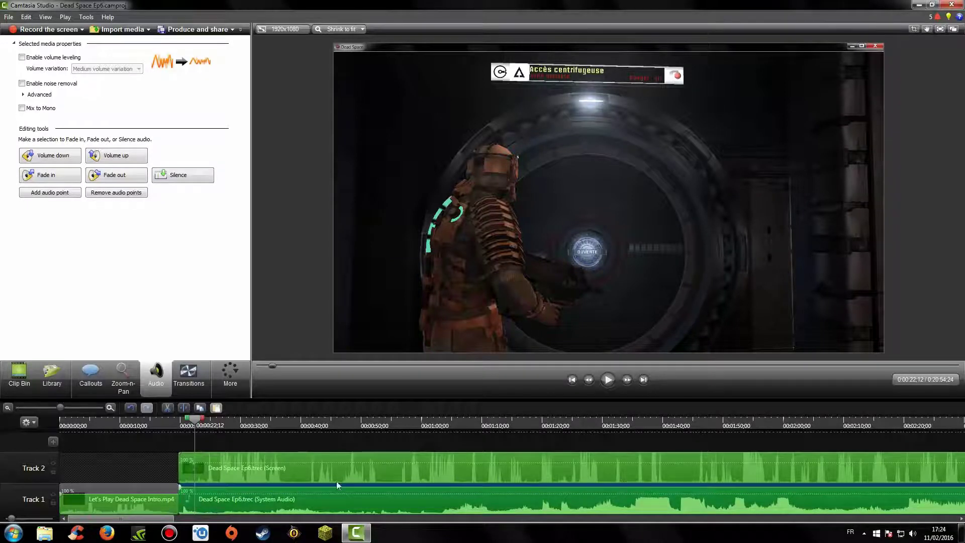
{"action": "left_click", "coordinate": [86, 435]}
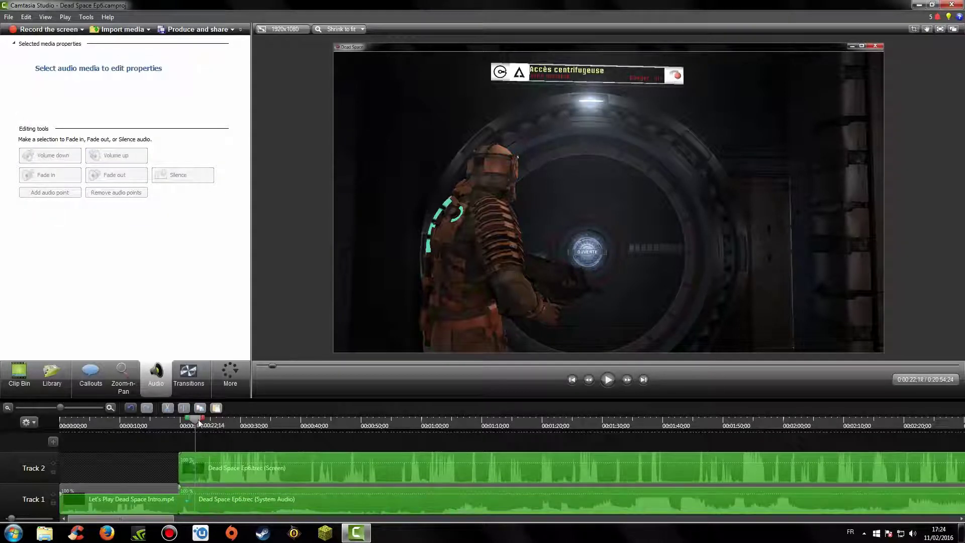
Crop the upper edge of the gameplay video in the preview to remove the Dead Space window's title bar.
{"action": "left_click_drag", "start_coordinate": [197, 418], "coordinate": [195, 418]}
{"action": "left_click", "coordinate": [427, 237]}
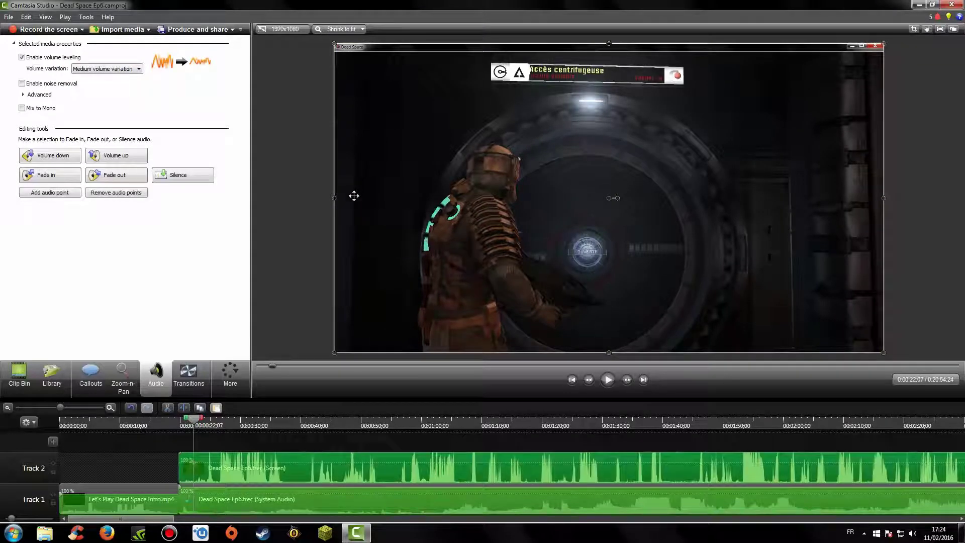
{"action": "left_click", "coordinate": [332, 183]}
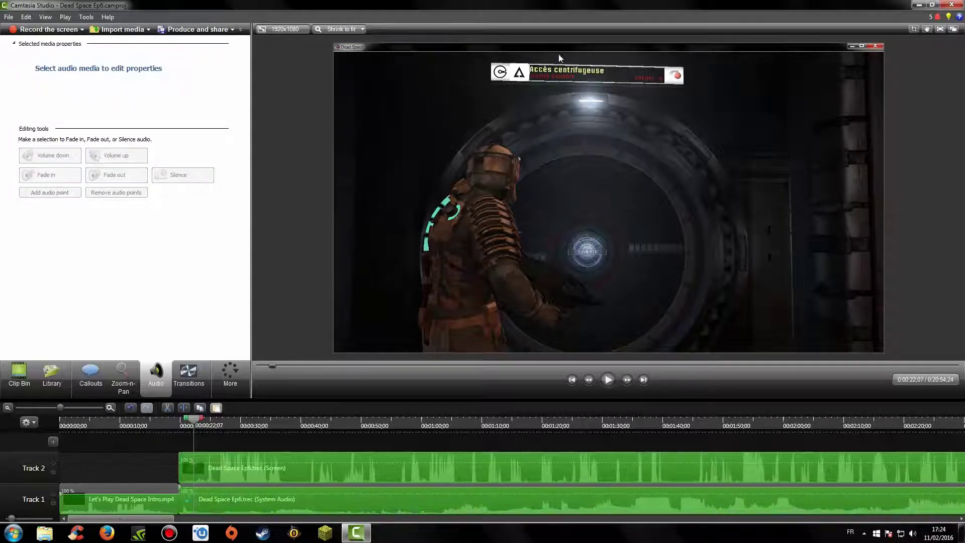
{"action": "left_click", "coordinate": [703, 101]}
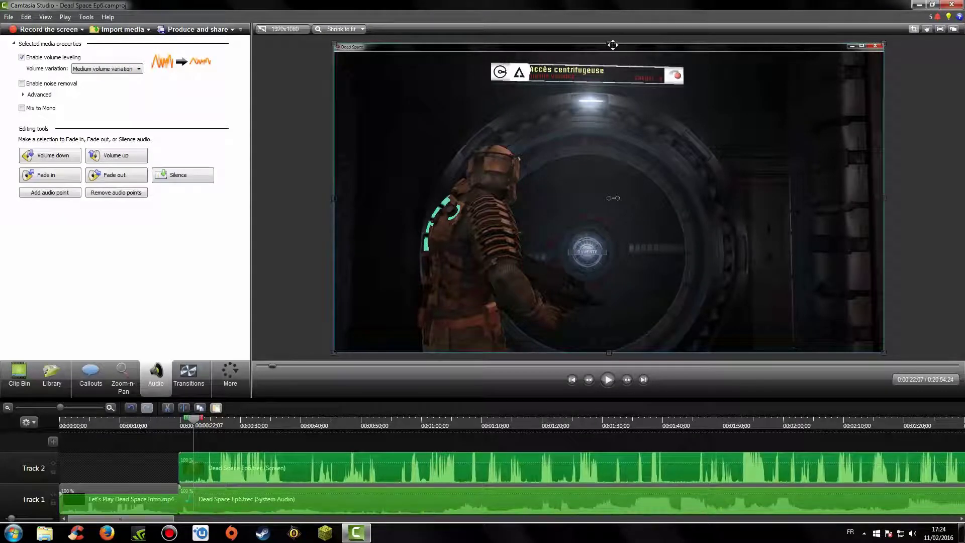
{"action": "left_click_drag", "start_coordinate": [611, 44], "coordinate": [617, 52]}
{"action": "left_click", "coordinate": [905, 150]}
{"action": "left_click", "coordinate": [864, 147]}
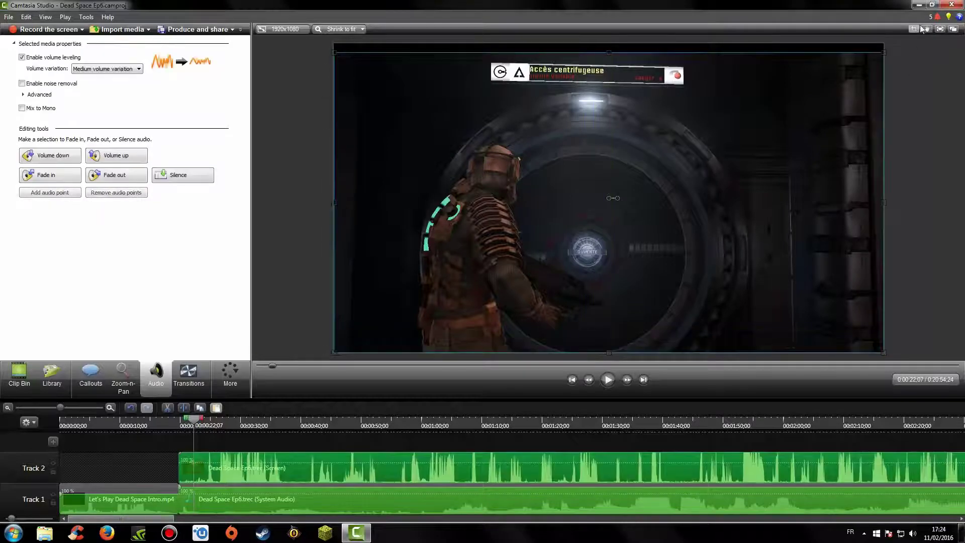
Move the cropped gameplay video slightly upward to centre it vertically on the canvas.
{"action": "left_click_drag", "start_coordinate": [681, 204], "coordinate": [677, 198]}
{"action": "left_click", "coordinate": [586, 201]}
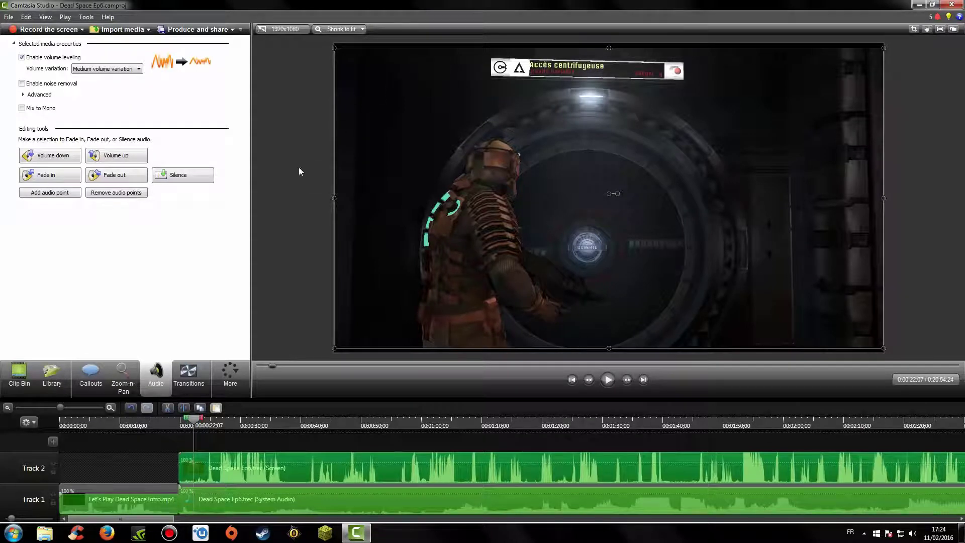
{"action": "left_click", "coordinate": [300, 181]}
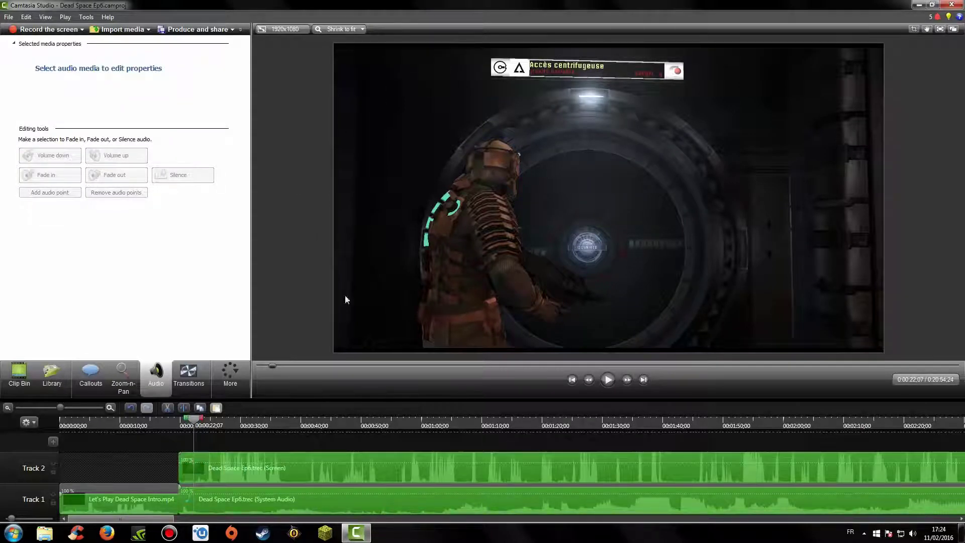
Scrub through the first seconds of gameplay after the intro to locate where the audio on Track 2 begins.
{"action": "left_click", "coordinate": [202, 421]}
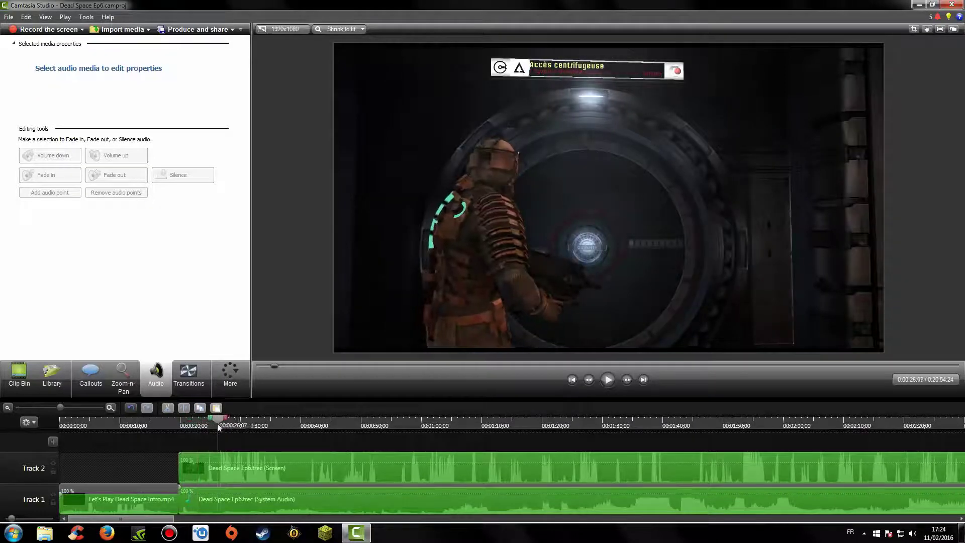
{"action": "left_click", "coordinate": [185, 426]}
{"action": "left_click", "coordinate": [184, 428]}
{"action": "left_click", "coordinate": [188, 427]}
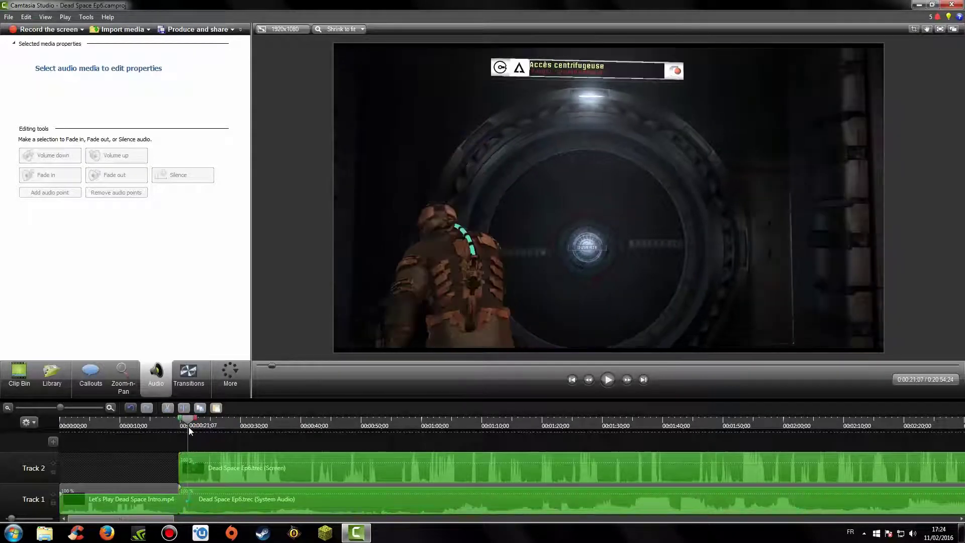
{"action": "left_click", "coordinate": [184, 430]}
{"action": "left_click_drag", "start_coordinate": [184, 430], "coordinate": [208, 438]}
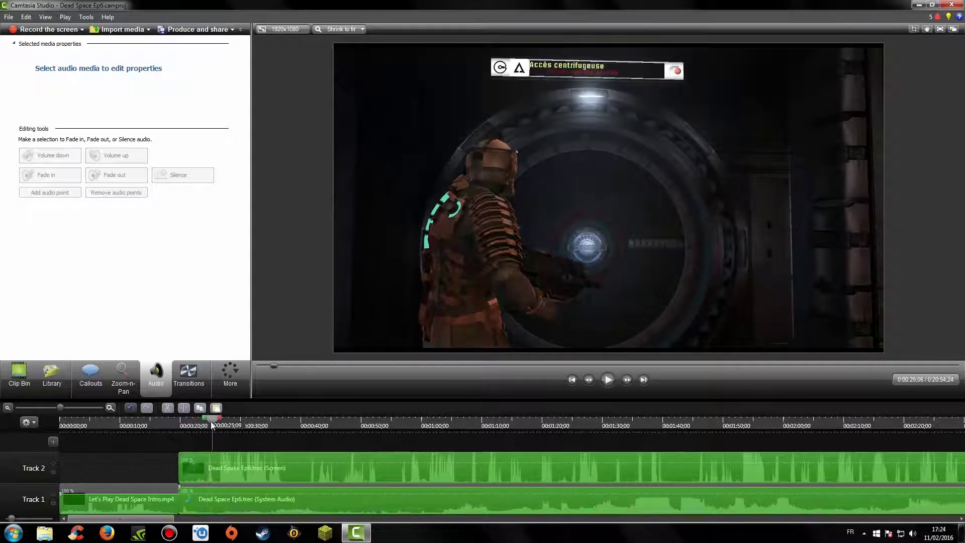
{"action": "left_click_drag", "start_coordinate": [209, 428], "coordinate": [217, 432]}
{"action": "left_click_drag", "start_coordinate": [212, 431], "coordinate": [221, 463]}
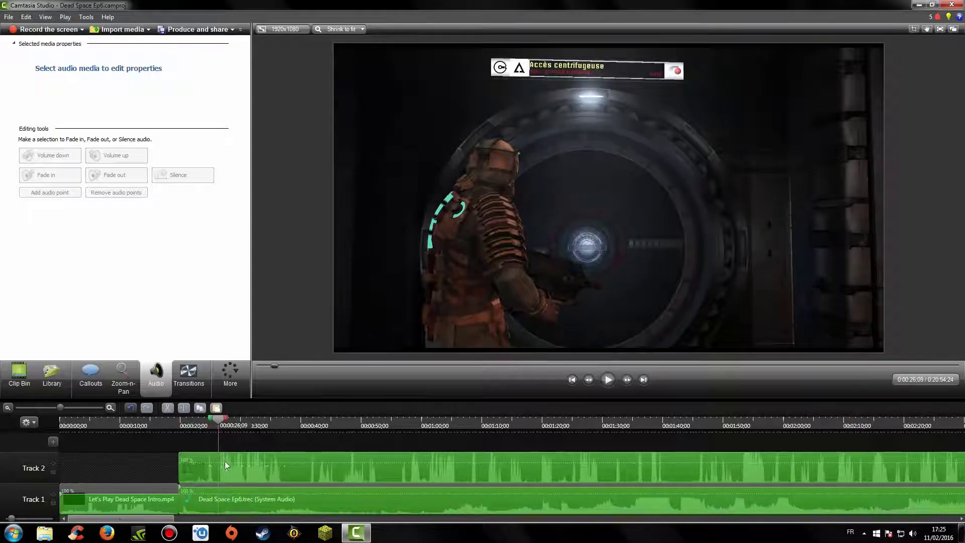
Split the gameplay video and its system audio at 0:00:25;24 and delete the portions before the cut.
{"action": "left_click", "coordinate": [208, 423]}
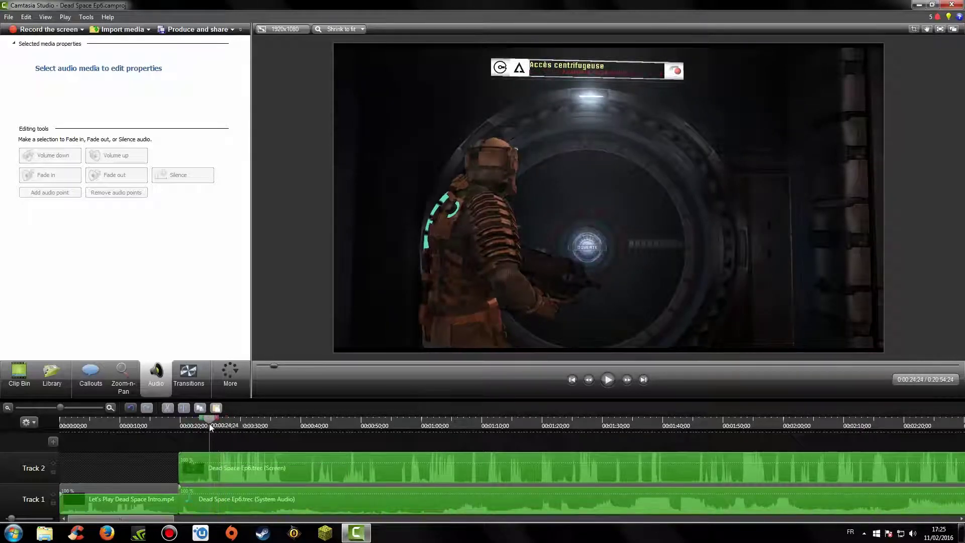
{"action": "left_click_drag", "start_coordinate": [210, 423], "coordinate": [216, 427]}
{"action": "left_click", "coordinate": [222, 468]}
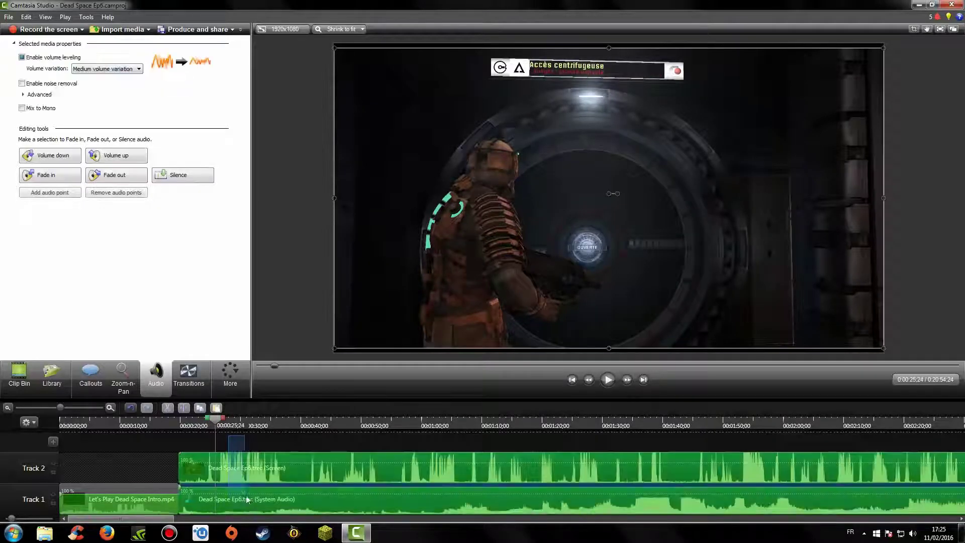
{"action": "left_click", "coordinate": [185, 408]}
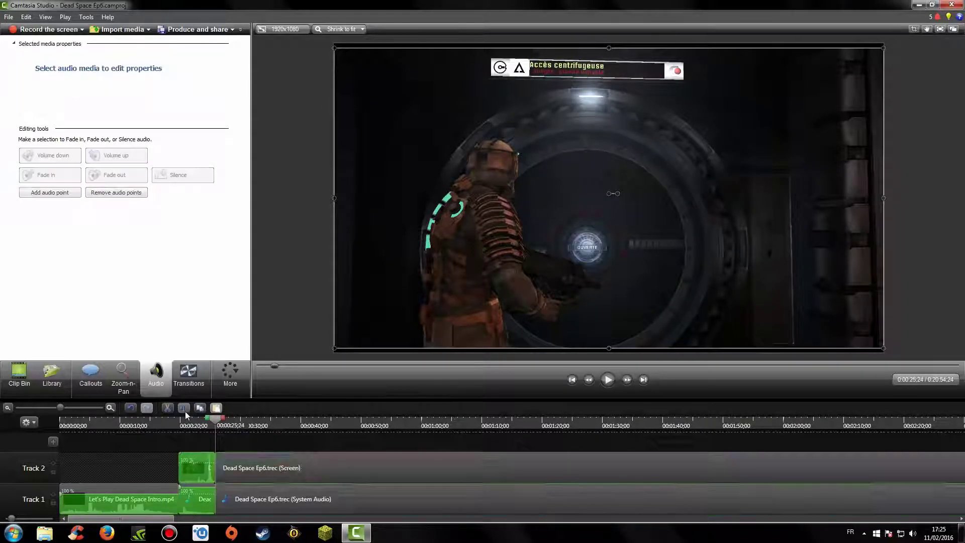
{"action": "left_click", "coordinate": [204, 500]}
{"action": "right_click", "coordinate": [205, 501]}
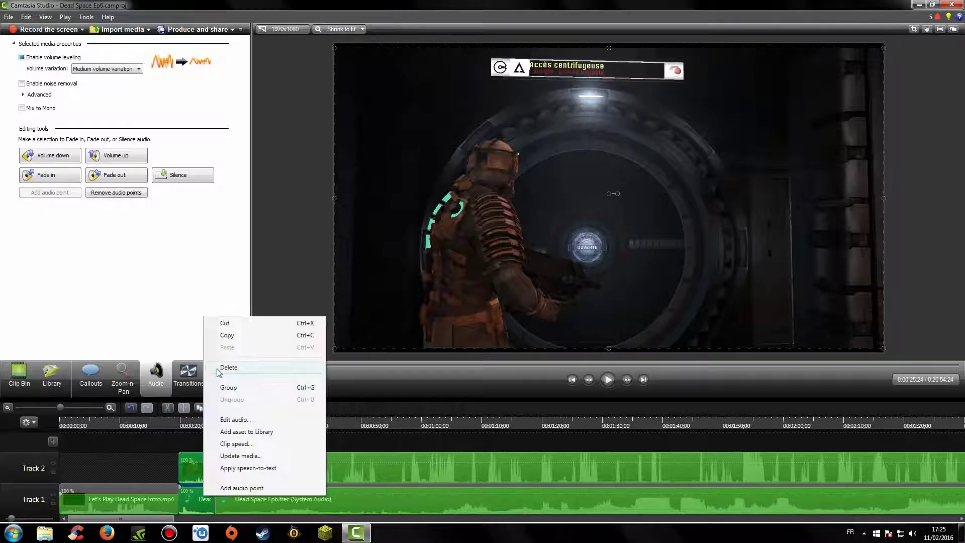
{"action": "left_click", "coordinate": [229, 368]}
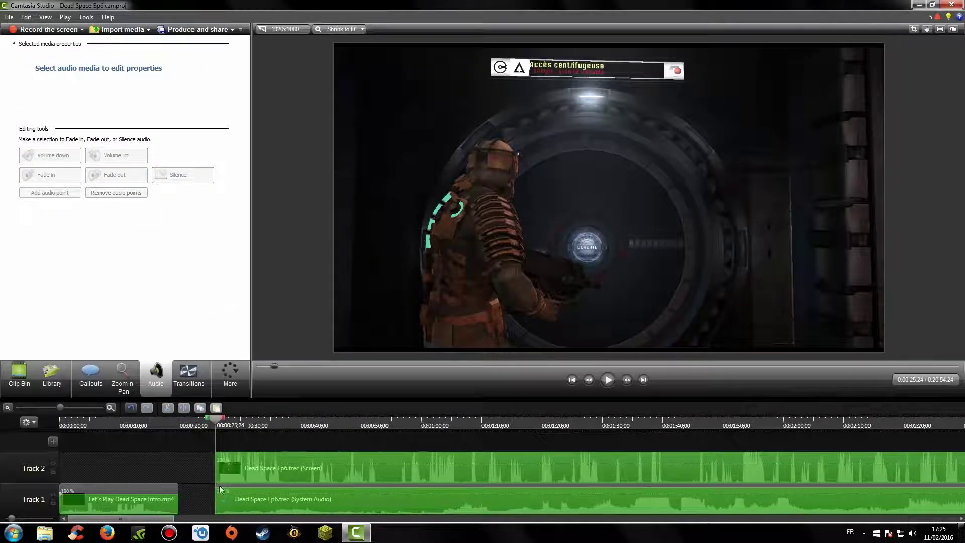
{"action": "left_click_drag", "start_coordinate": [231, 468], "coordinate": [217, 513]}
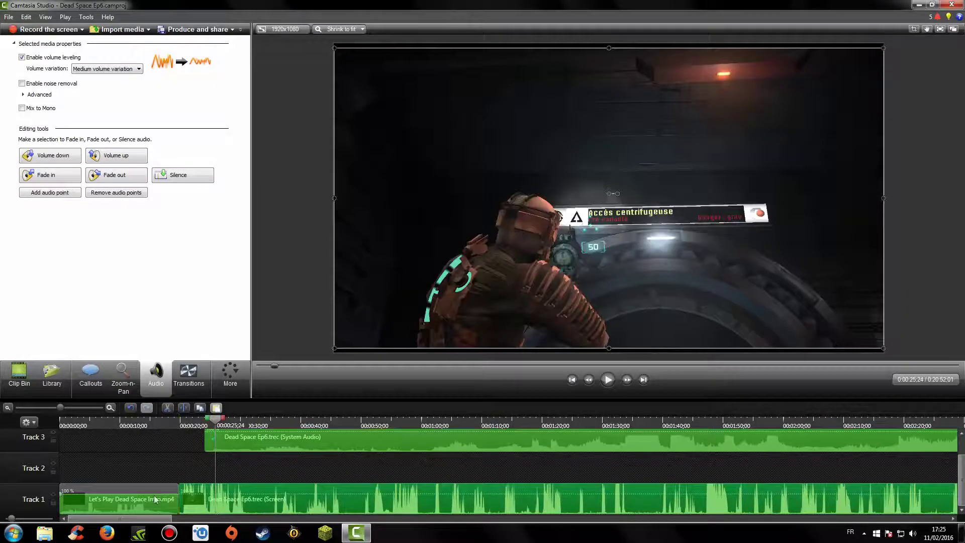
{"action": "left_click_drag", "start_coordinate": [135, 498], "coordinate": [136, 466]}
{"action": "left_click_drag", "start_coordinate": [239, 440], "coordinate": [225, 465]}
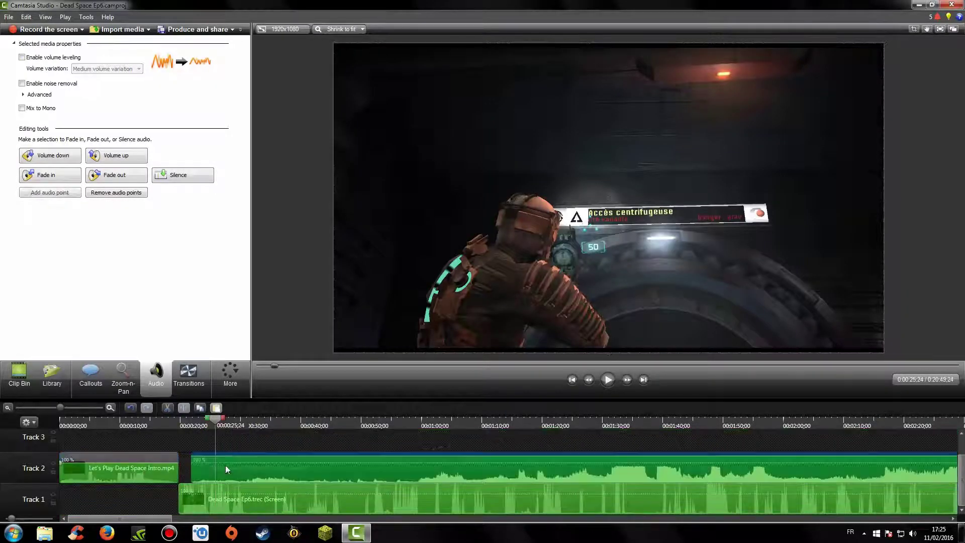
{"action": "left_click", "coordinate": [131, 408]}
{"action": "left_click", "coordinate": [132, 408]}
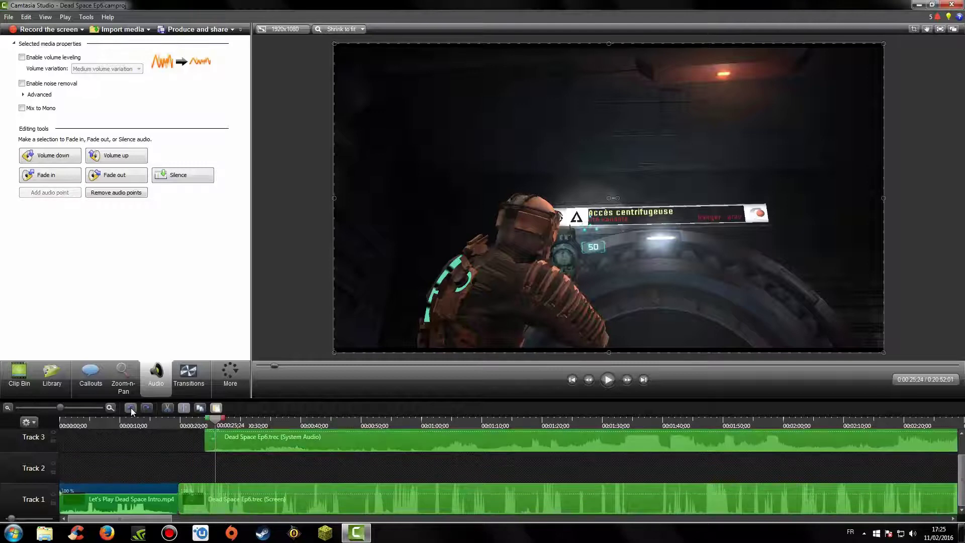
{"action": "left_click", "coordinate": [132, 409]}
{"action": "left_click", "coordinate": [132, 408]}
{"action": "left_click", "coordinate": [131, 409]}
{"action": "left_click", "coordinate": [131, 409]}
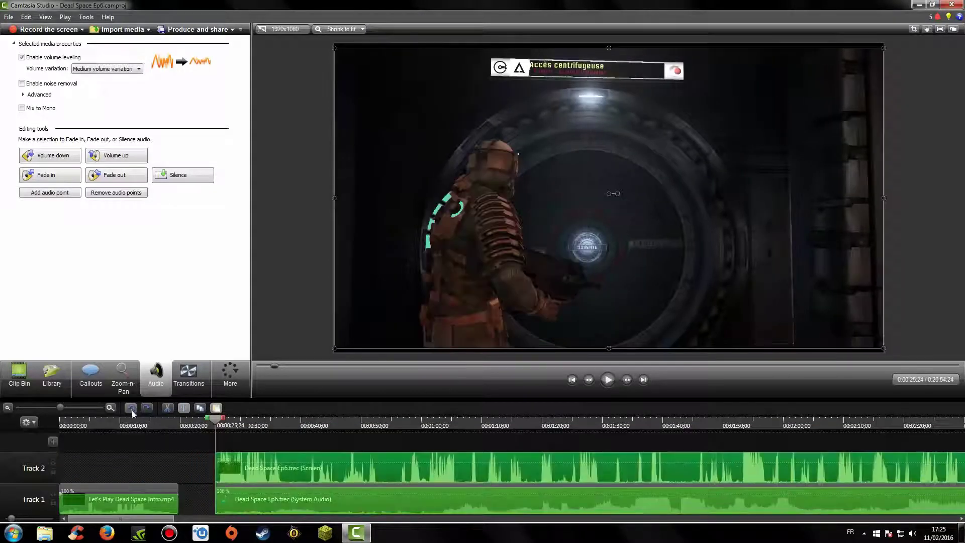
{"action": "left_click", "coordinate": [131, 408]}
Move the intro clip up to Track 2 and shift the gameplay audio and video earlier to start where the intro ends.
{"action": "left_click_drag", "start_coordinate": [141, 509], "coordinate": [130, 477]}
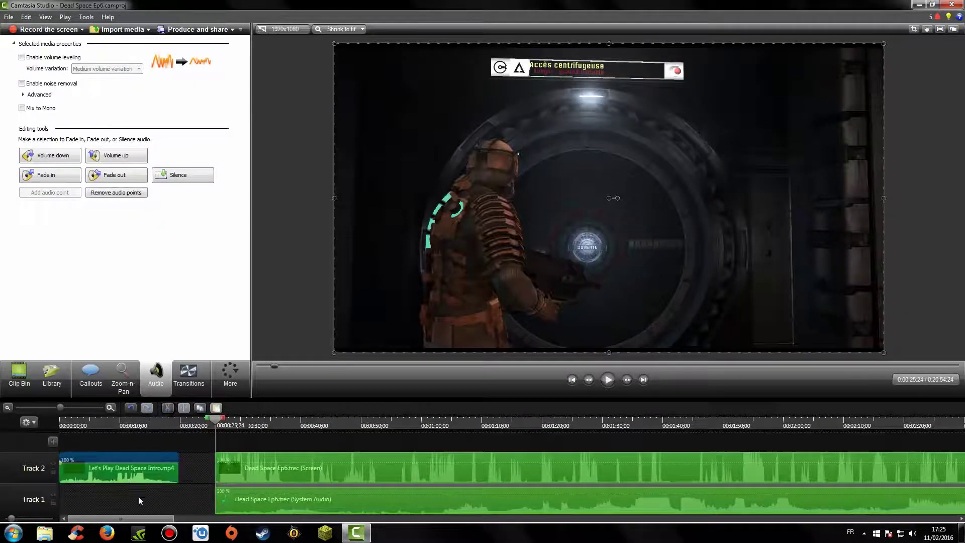
{"action": "left_click", "coordinate": [137, 496]}
{"action": "left_click_drag", "start_coordinate": [246, 497], "coordinate": [207, 500]}
{"action": "left_click_drag", "start_coordinate": [238, 470], "coordinate": [184, 476]}
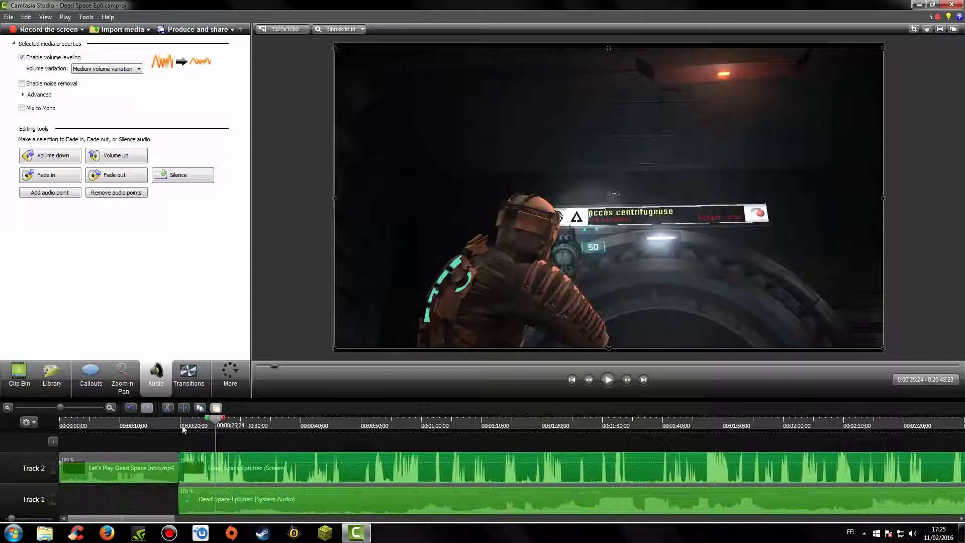
Play the last seconds of the intro through the first seconds of gameplay to check the junction.
{"action": "left_click", "coordinate": [177, 433]}
{"action": "left_click_drag", "start_coordinate": [179, 424], "coordinate": [166, 424]}
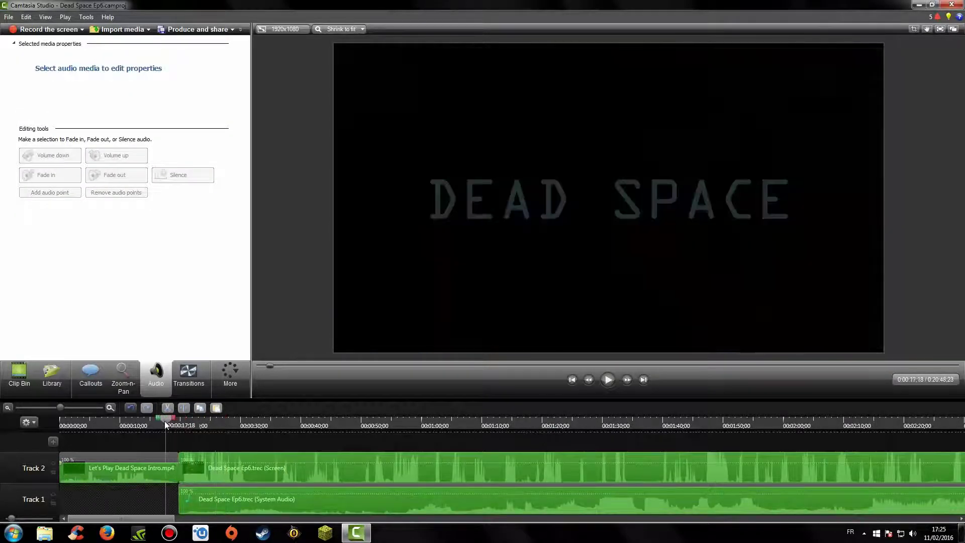
{"action": "left_click", "coordinate": [608, 380]}
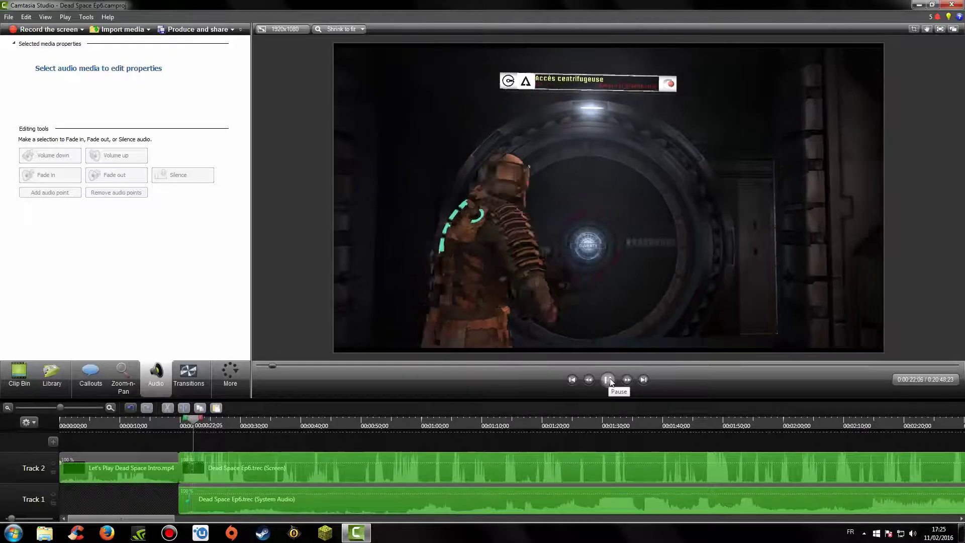
{"action": "left_click", "coordinate": [609, 380]}
Add an audio fade-in to the gameplay video on Track 2 and shorten it to a brief ramp at the clip's start.
{"action": "left_click", "coordinate": [188, 466]}
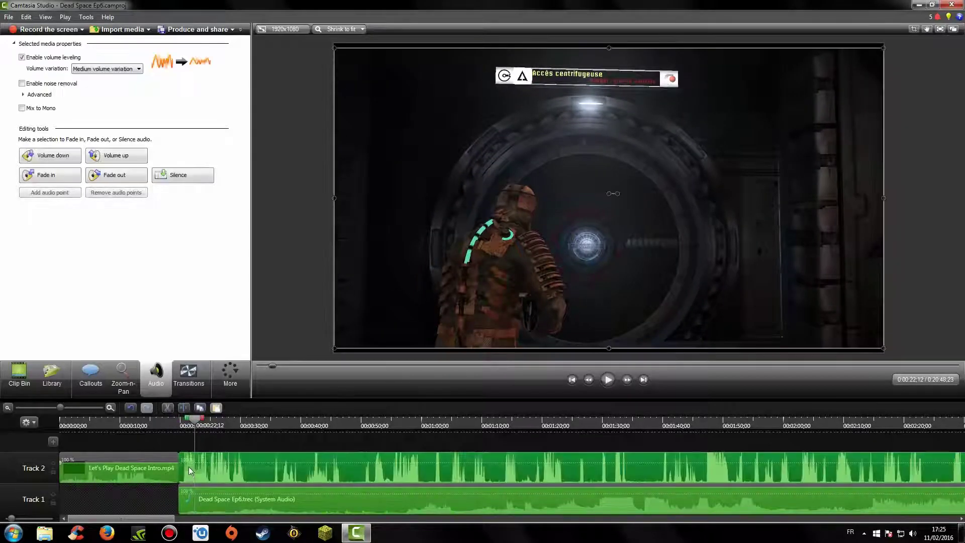
{"action": "left_click", "coordinate": [47, 176]}
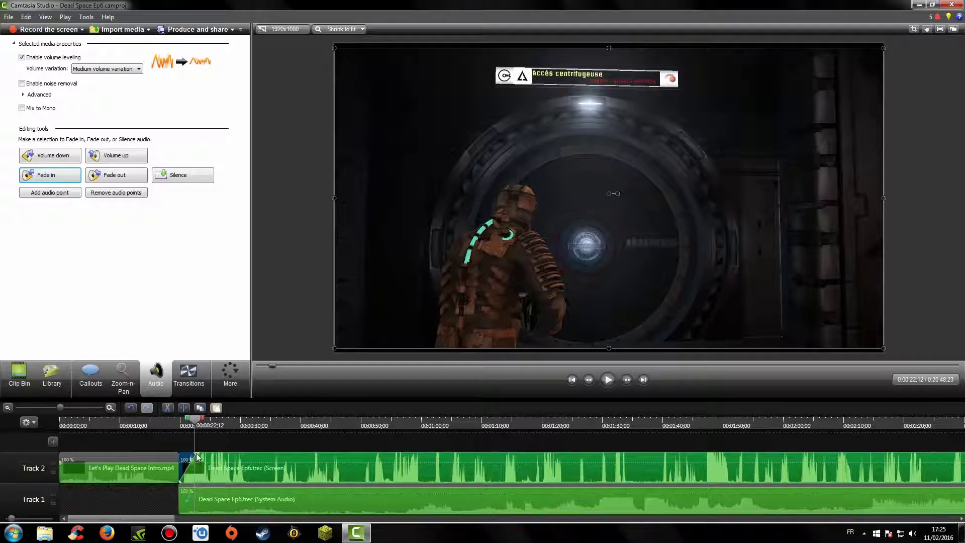
{"action": "left_click_drag", "start_coordinate": [197, 457], "coordinate": [181, 458]}
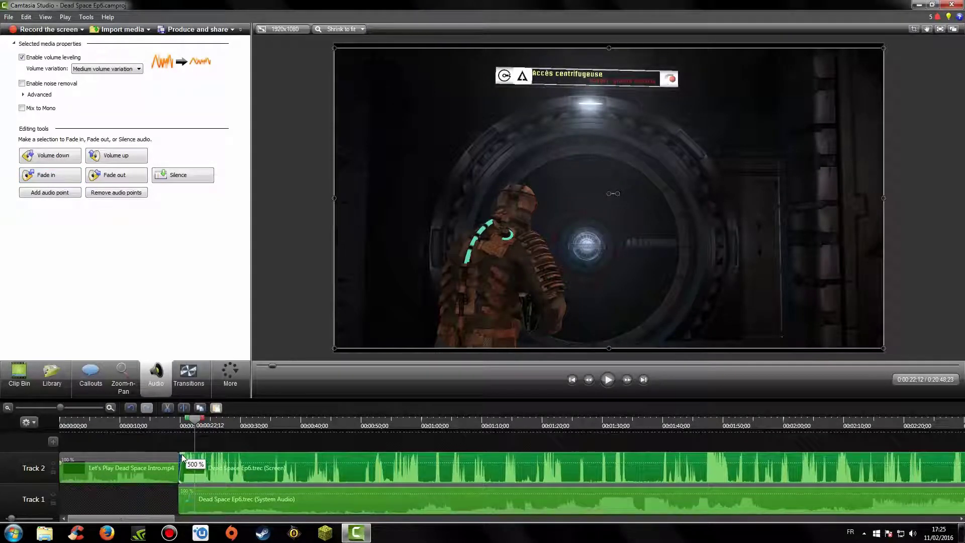
{"action": "left_click", "coordinate": [189, 438]}
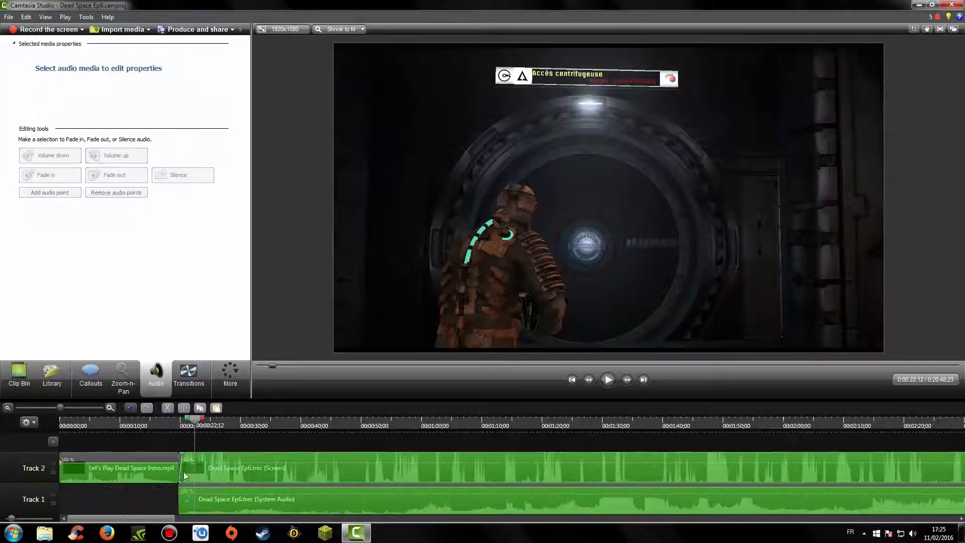
Add an audio fade-in to the system audio on Track 1 and shorten it to a brief ramp.
{"action": "left_click", "coordinate": [182, 506]}
{"action": "left_click", "coordinate": [62, 177]}
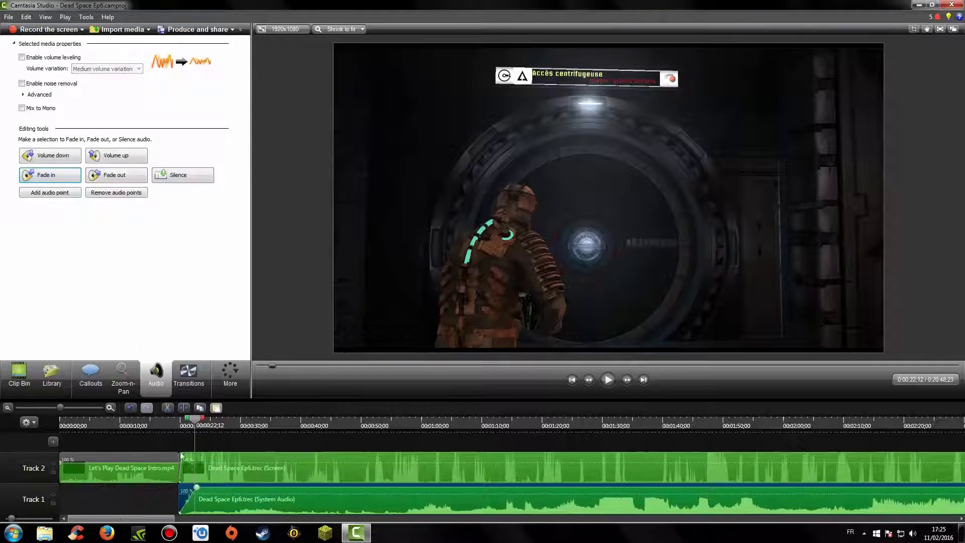
{"action": "left_click_drag", "start_coordinate": [197, 492], "coordinate": [182, 489]}
{"action": "left_click", "coordinate": [183, 434]}
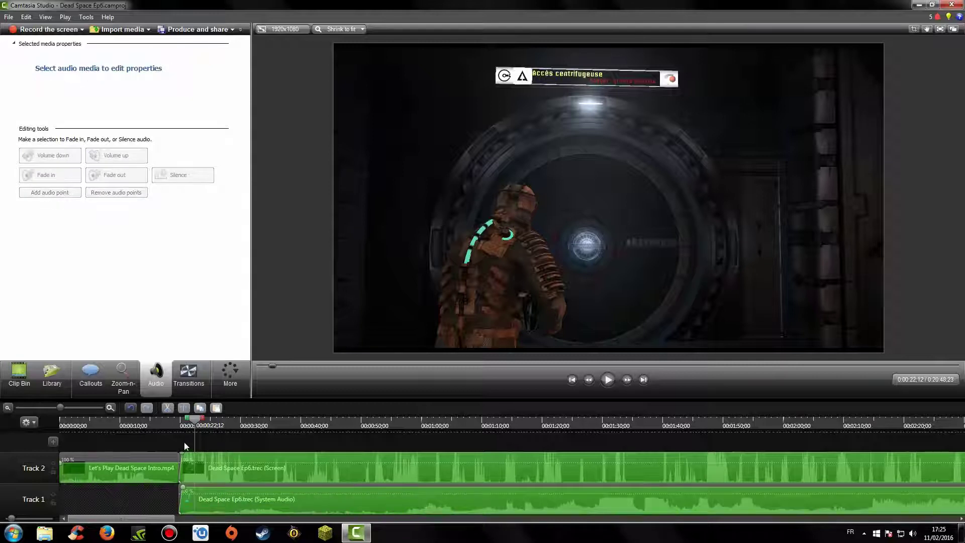
Shift the gameplay video and system audio together slightly later to leave a small gap after the intro.
{"action": "left_click", "coordinate": [179, 425]}
{"action": "left_click", "coordinate": [179, 426]}
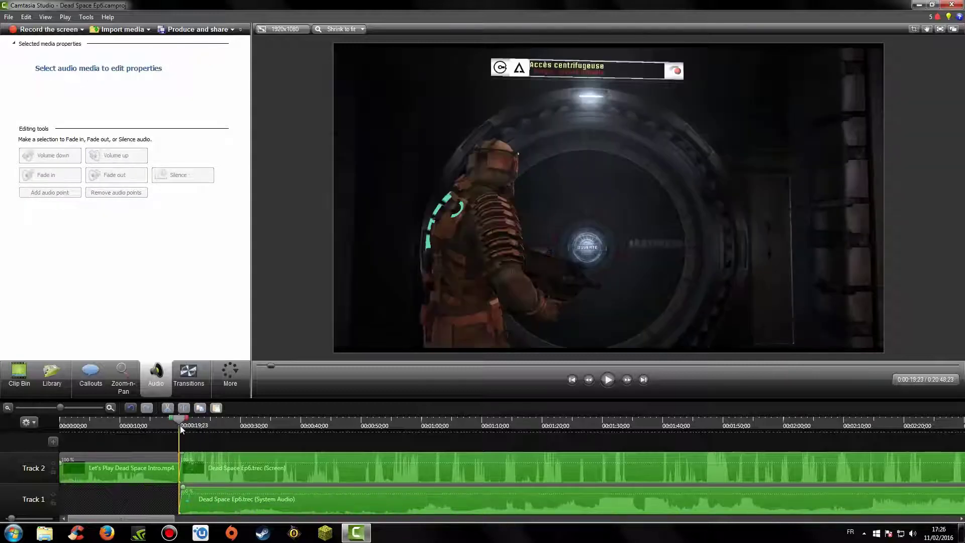
{"action": "left_click", "coordinate": [218, 499]}
{"action": "left_click_drag", "start_coordinate": [203, 470], "coordinate": [214, 472]}
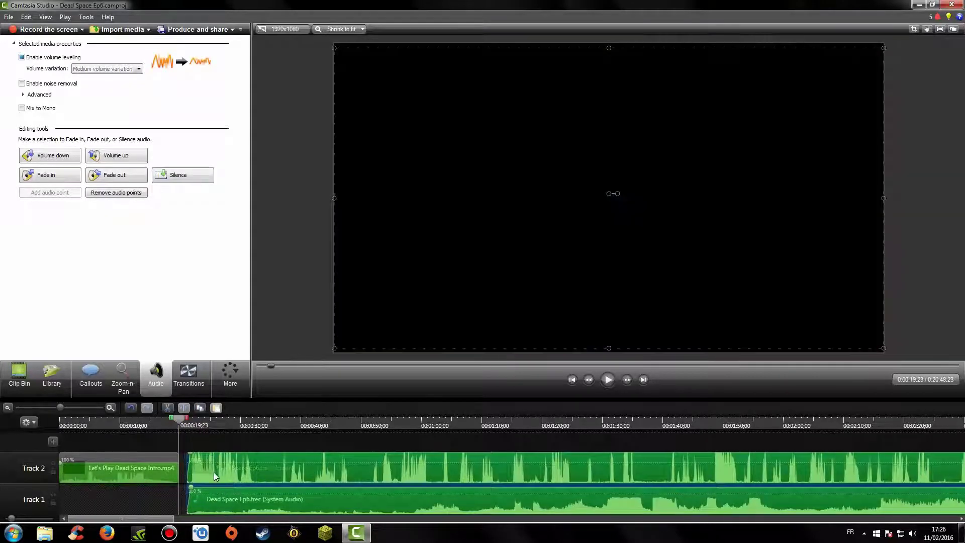
{"action": "left_click", "coordinate": [206, 446]}
Apply a Fade transition to the start of the gameplay video and move both gameplay clips back against the intro's end.
{"action": "left_click", "coordinate": [189, 376]}
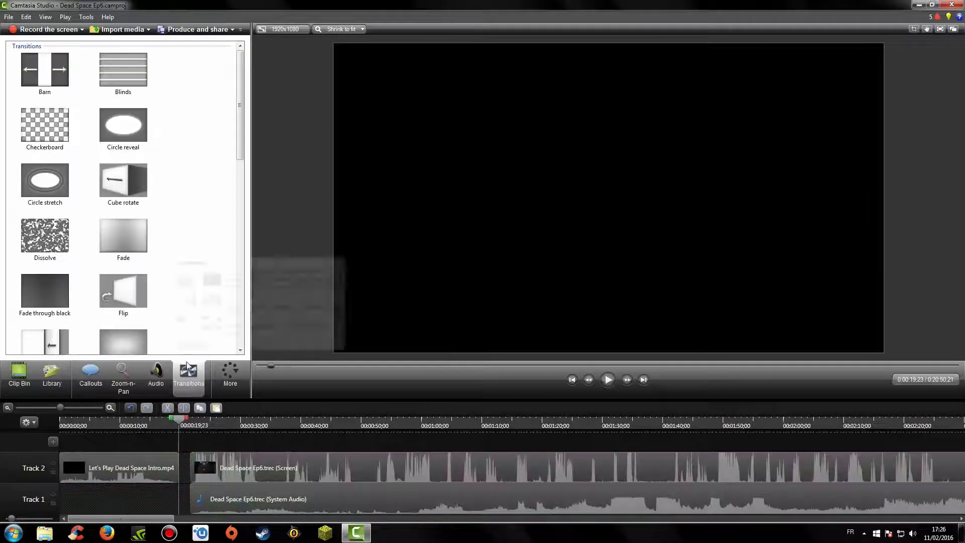
{"action": "left_click_drag", "start_coordinate": [115, 229], "coordinate": [200, 435]}
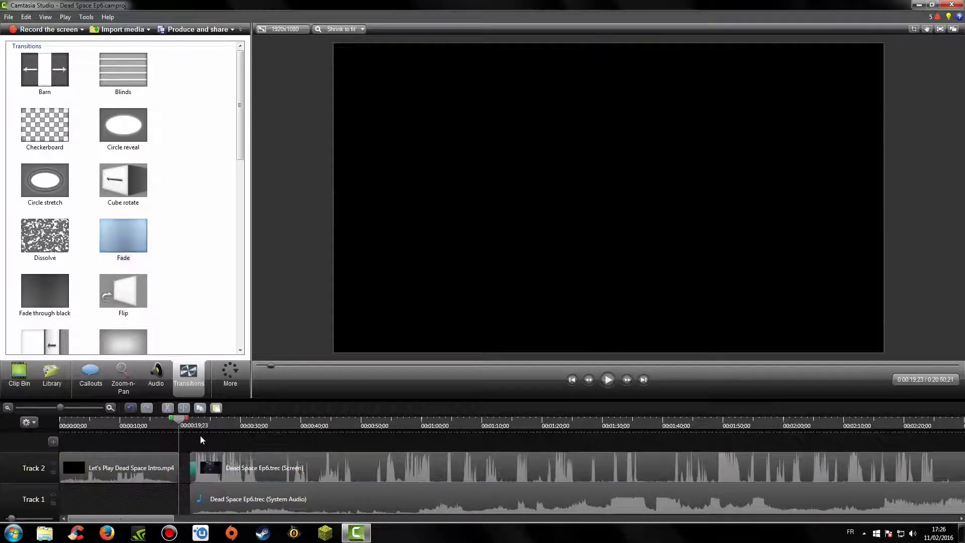
{"action": "left_click", "coordinate": [243, 488]}
{"action": "left_click_drag", "start_coordinate": [243, 488], "coordinate": [215, 481]}
{"action": "left_click", "coordinate": [209, 441]}
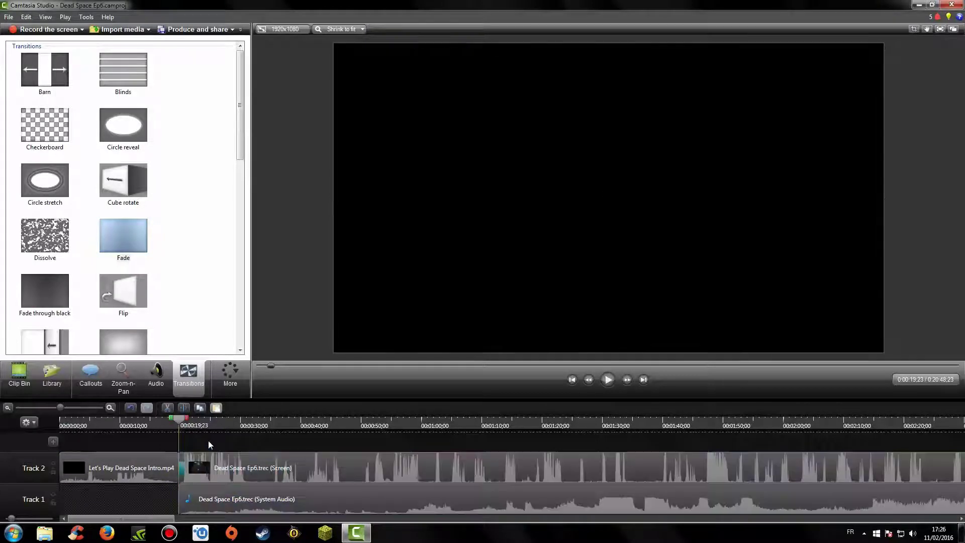
Raise Camtasia Studio's volume in the Windows volume mixer and play the faded junction from 0:00:16;07 into the gameplay.
{"action": "left_click_drag", "start_coordinate": [176, 428], "coordinate": [158, 427]}
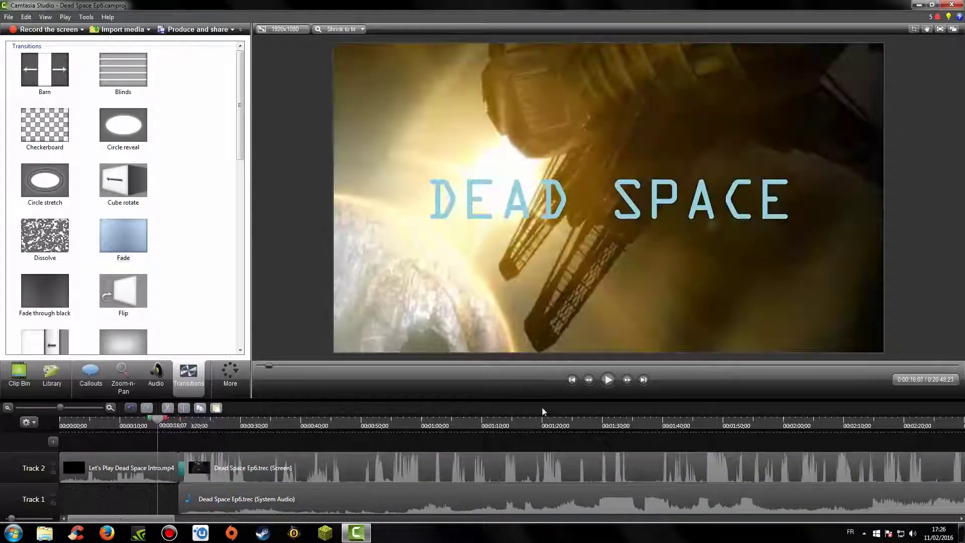
{"action": "left_click", "coordinate": [912, 532]}
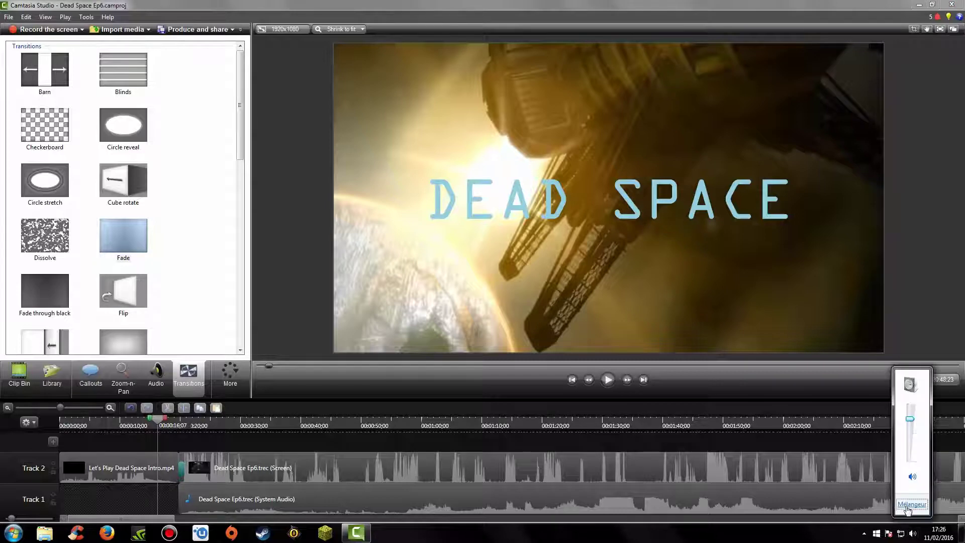
{"action": "left_click", "coordinate": [913, 513]}
{"action": "left_click_drag", "start_coordinate": [918, 471], "coordinate": [924, 467]}
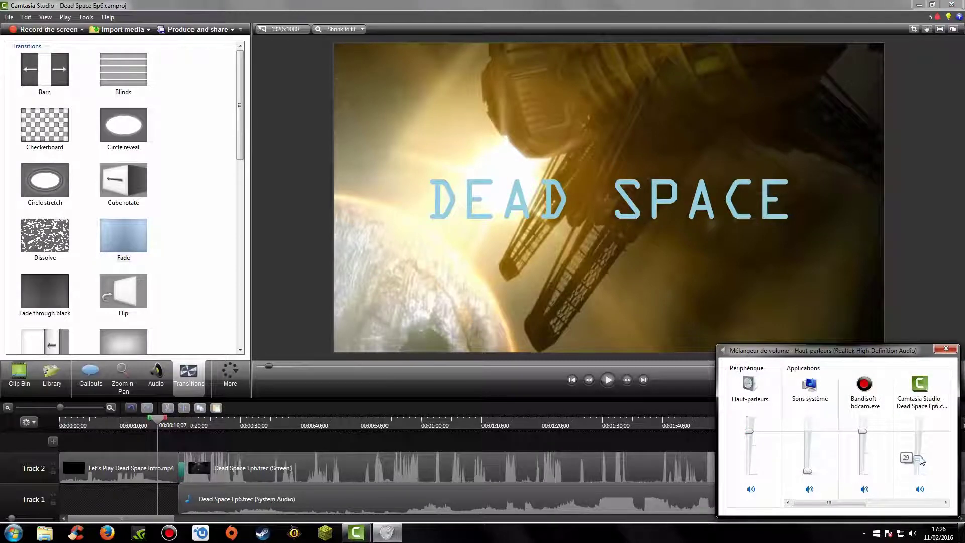
{"action": "left_click", "coordinate": [945, 349]}
{"action": "left_click", "coordinate": [609, 381]}
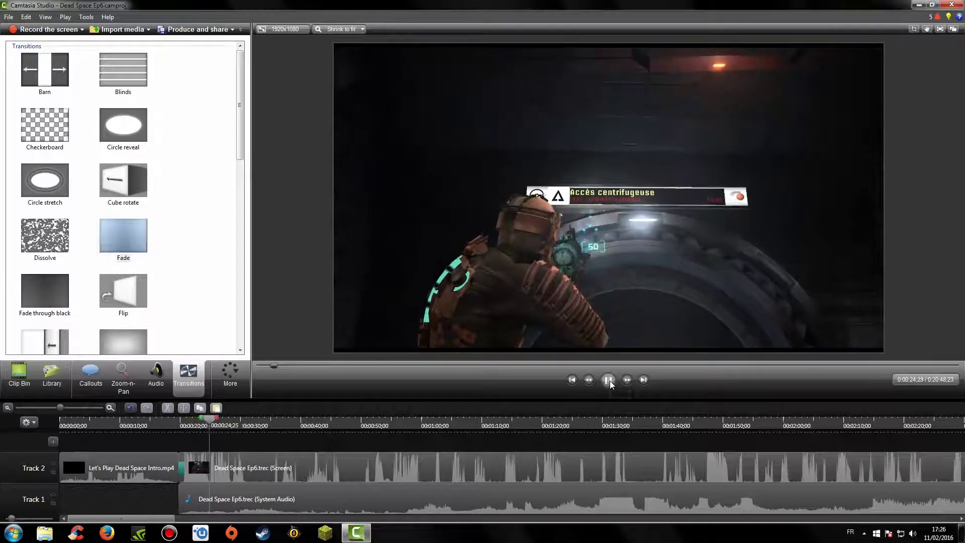
{"action": "left_click", "coordinate": [609, 380]}
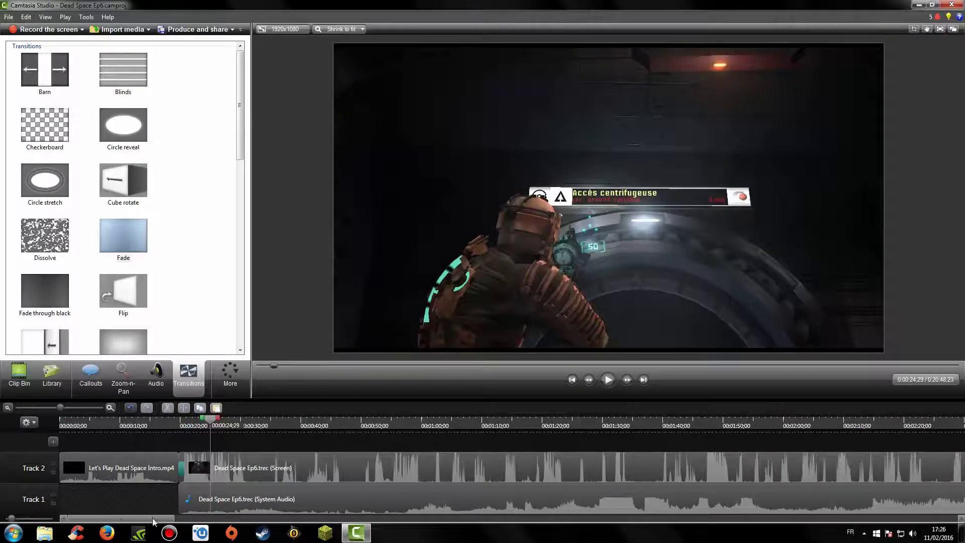
Split the gameplay video and system audio at 0:20:26;21, just before the recorder window appears near the end of the episode.
{"action": "left_click_drag", "start_coordinate": [153, 517], "coordinate": [168, 517]}
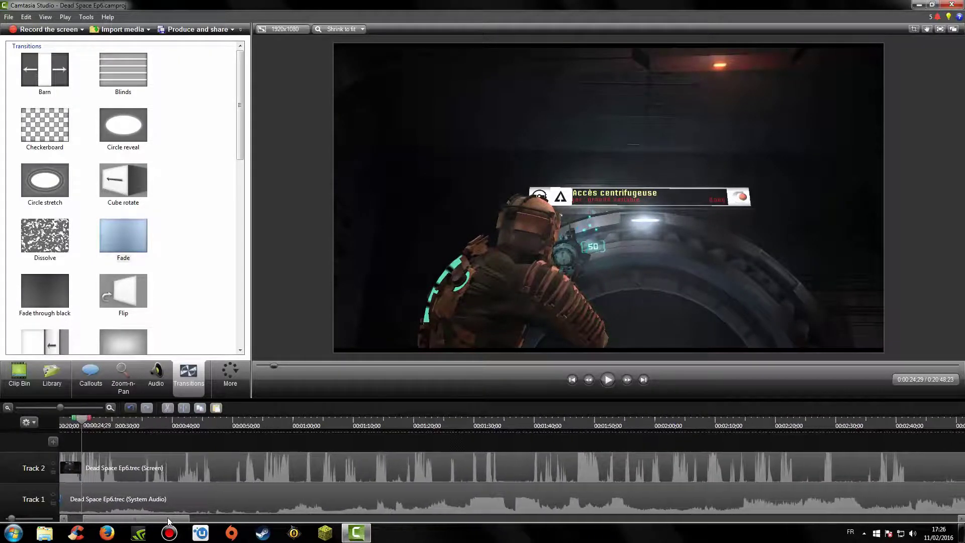
{"action": "left_click", "coordinate": [8, 408]}
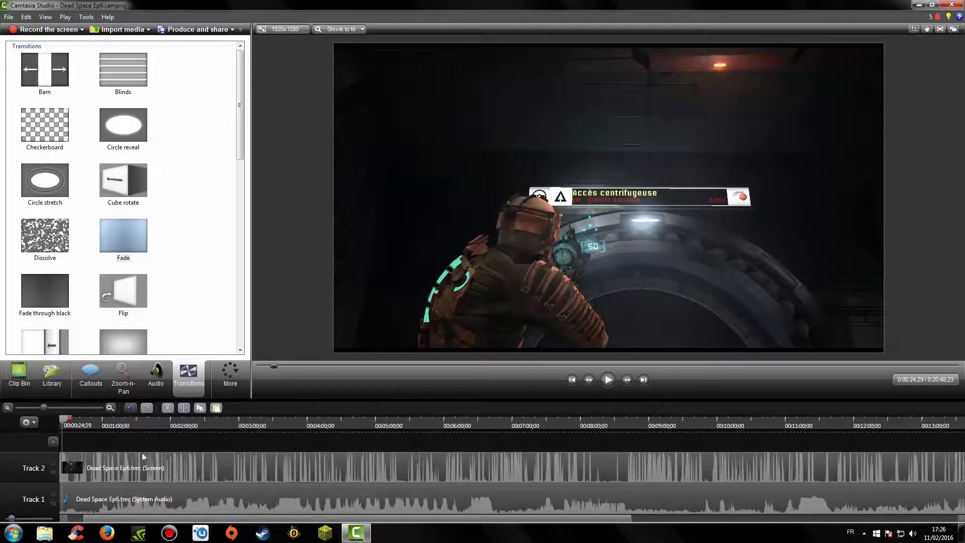
{"action": "left_click_drag", "start_coordinate": [379, 524], "coordinate": [770, 518]}
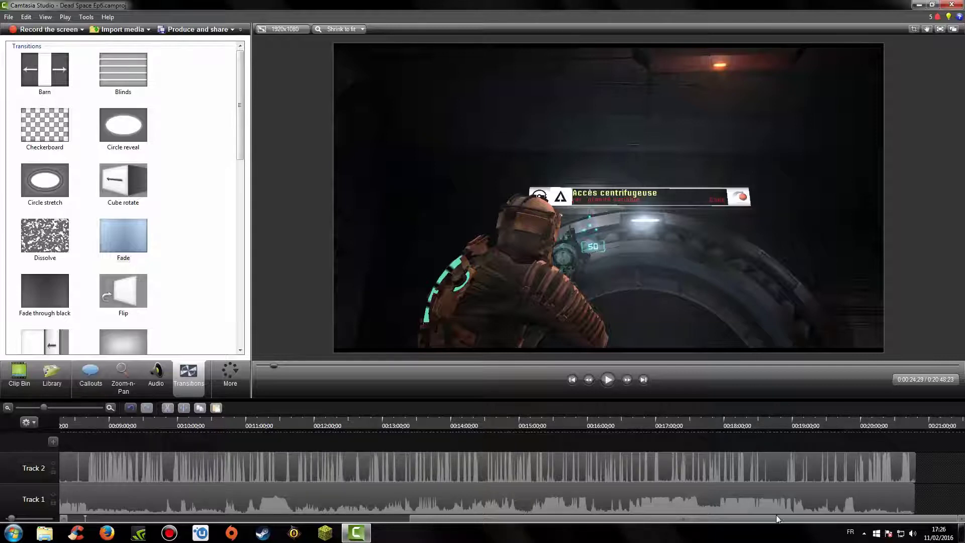
{"action": "left_click", "coordinate": [869, 428]}
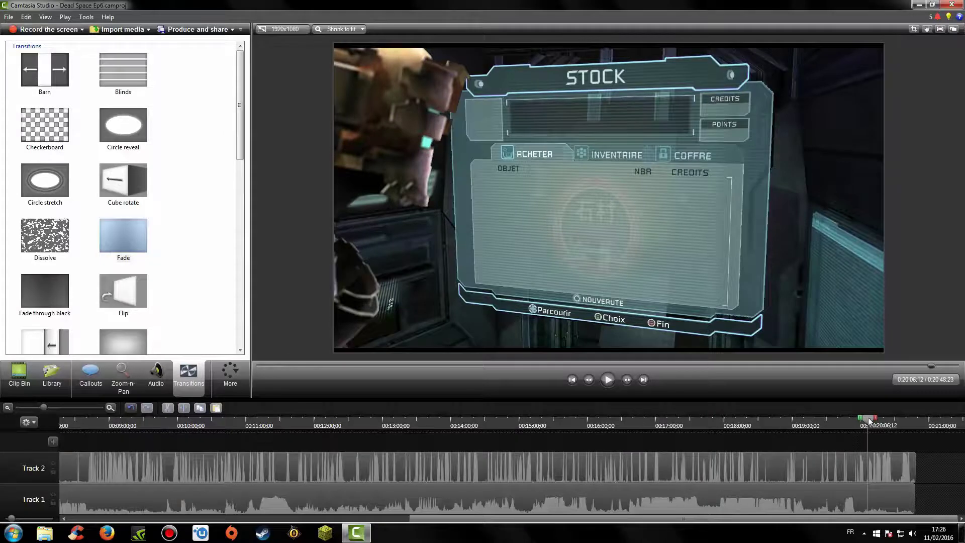
{"action": "left_click_drag", "start_coordinate": [871, 422], "coordinate": [895, 424]}
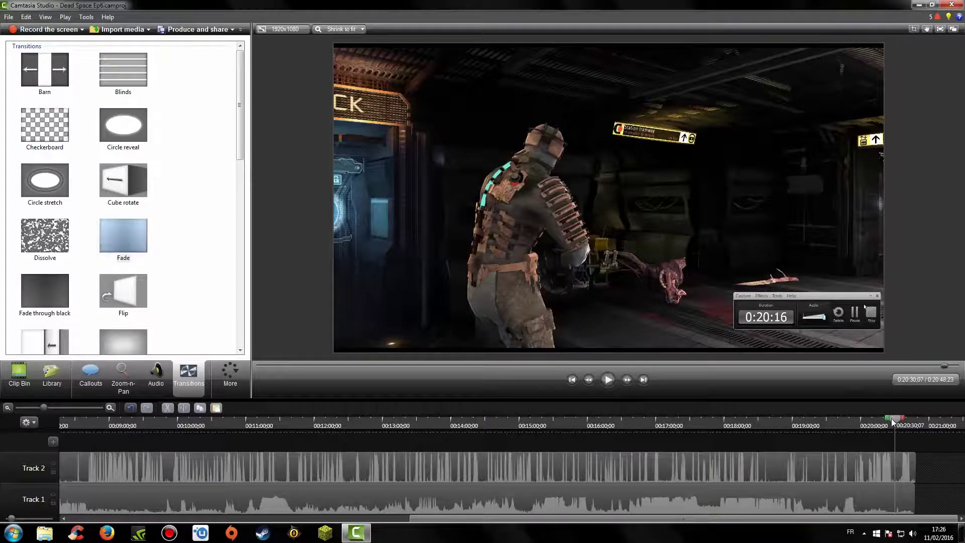
{"action": "left_click_drag", "start_coordinate": [893, 423], "coordinate": [901, 505]}
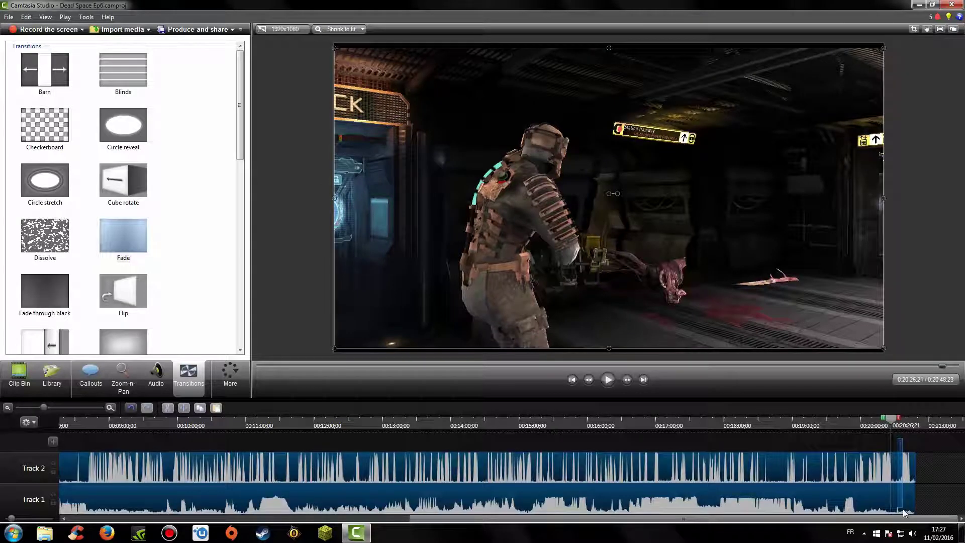
{"action": "left_click", "coordinate": [185, 408]}
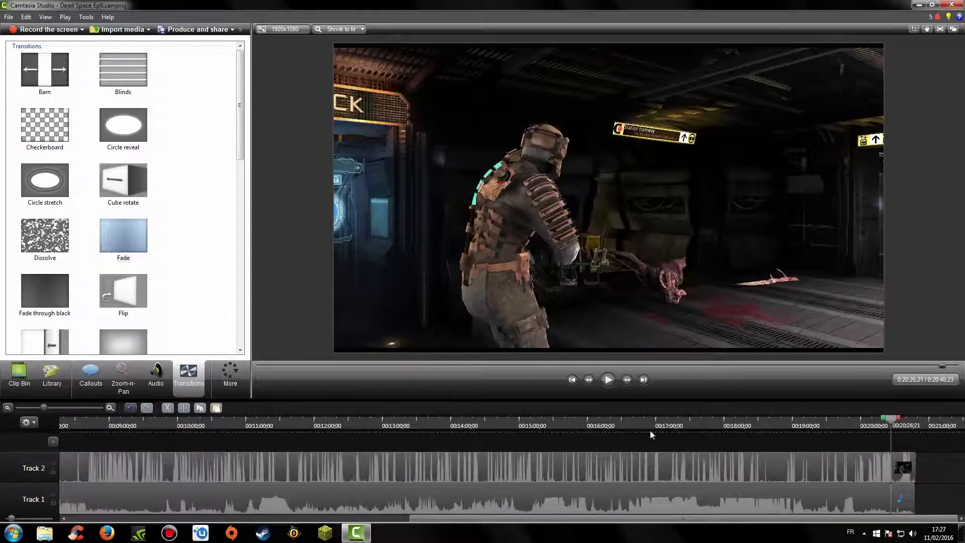
Split the remaining gameplay video and system audio on both tracks again at 0:20:36;21.
{"action": "left_click", "coordinate": [111, 408]}
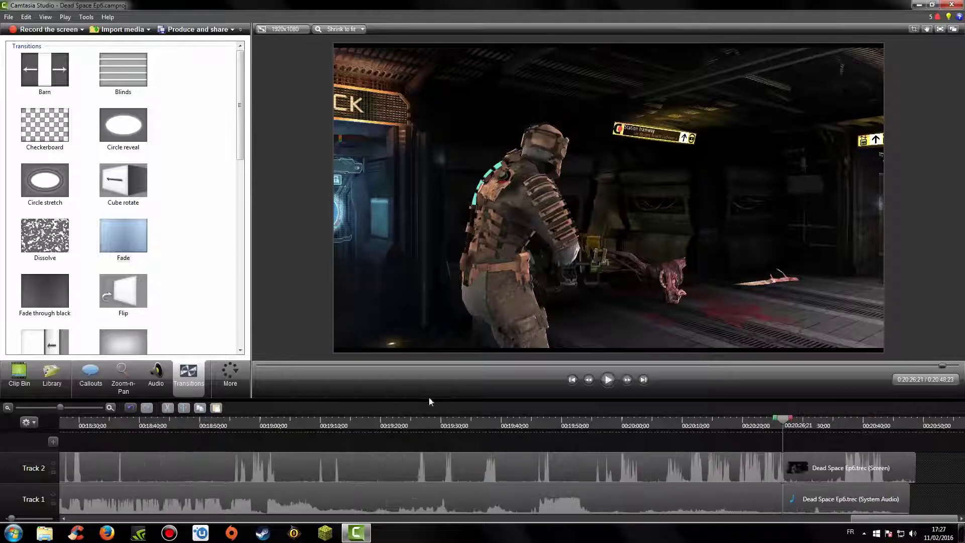
{"action": "left_click_drag", "start_coordinate": [783, 423], "coordinate": [845, 424]}
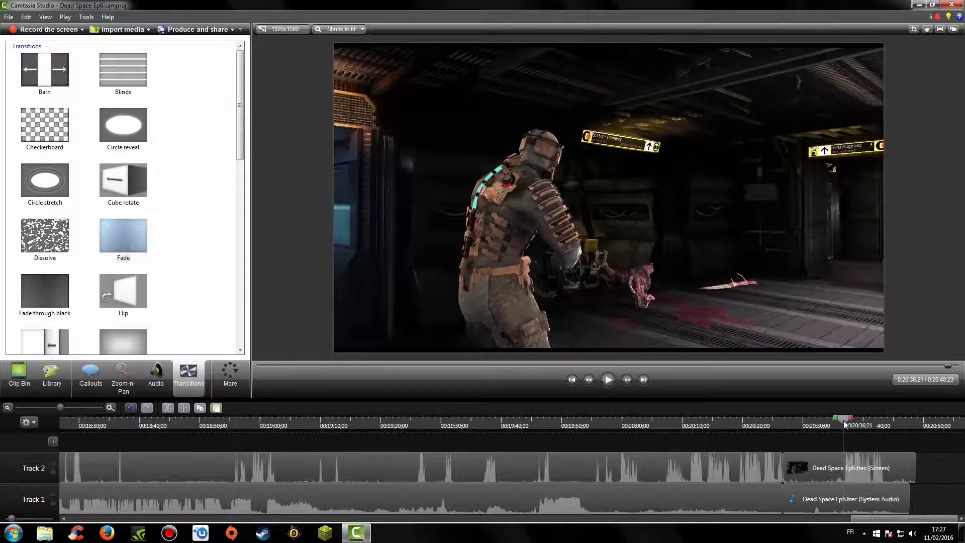
{"action": "left_click", "coordinate": [814, 467]}
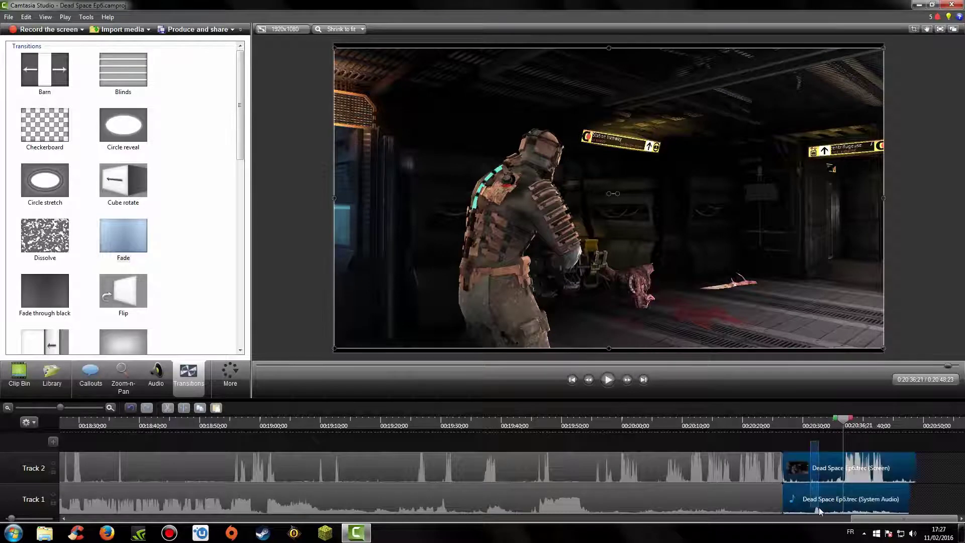
{"action": "left_click", "coordinate": [185, 408]}
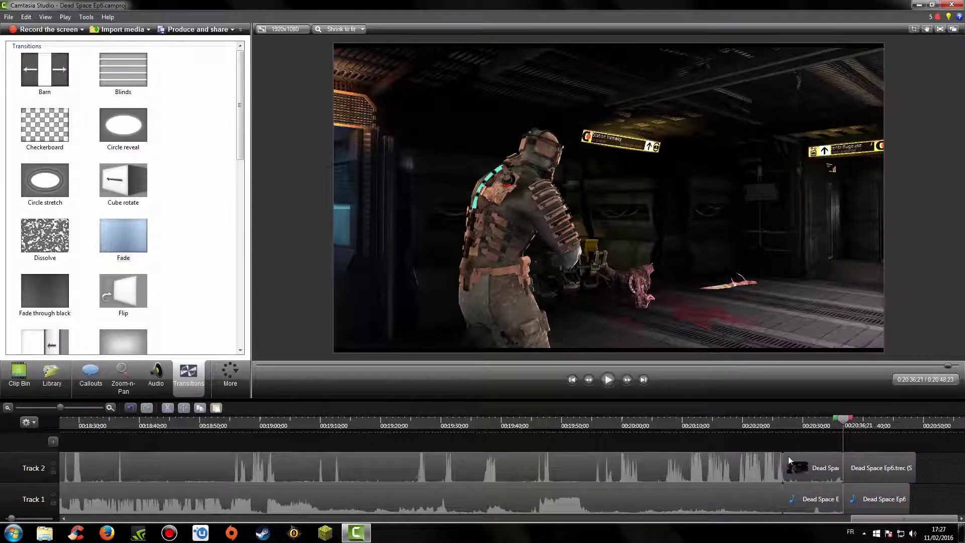
Delete the segment between the two cuts on both tracks and move the remaining end pieces back to close the gap.
{"action": "right_click", "coordinate": [812, 505]}
{"action": "left_click", "coordinate": [827, 396]}
{"action": "left_click", "coordinate": [844, 475]}
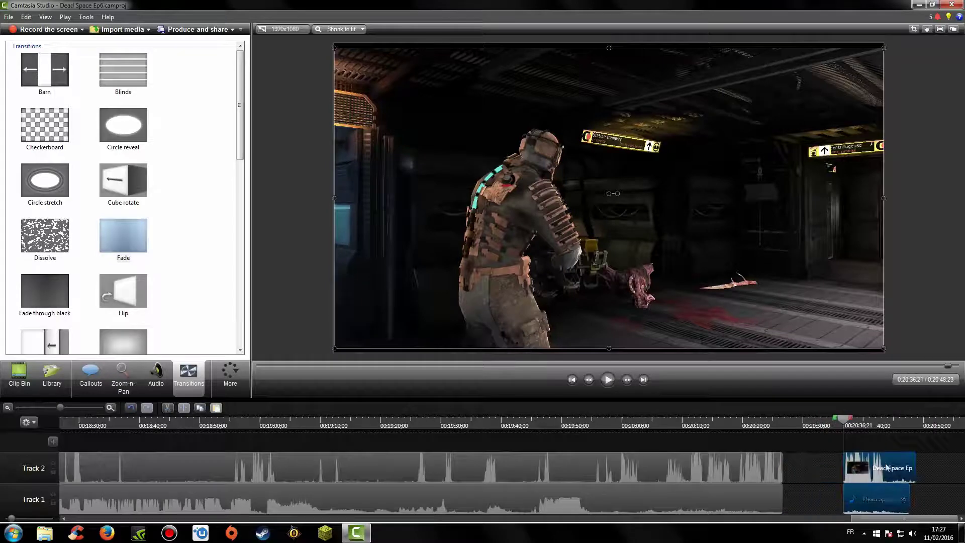
{"action": "left_click_drag", "start_coordinate": [861, 469], "coordinate": [806, 473]}
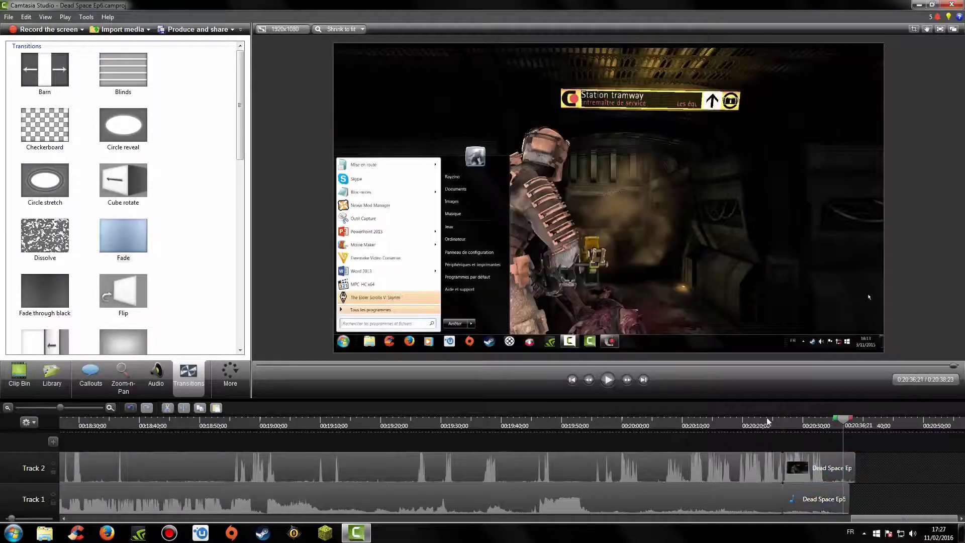
Apply a short Fade transition to the gameplay video at the 0:20:26;21 junction and play it back from one second earlier.
{"action": "left_click", "coordinate": [784, 420]}
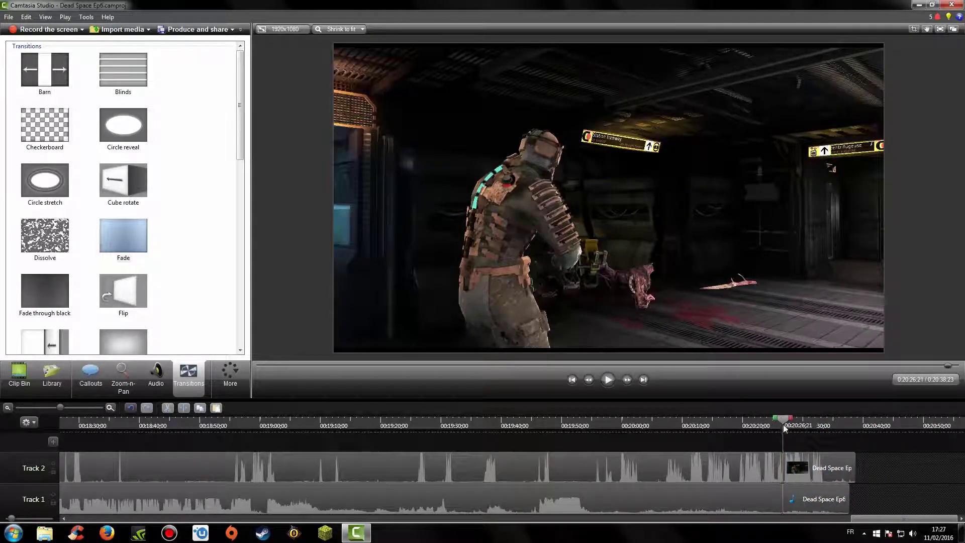
{"action": "left_click", "coordinate": [776, 424]}
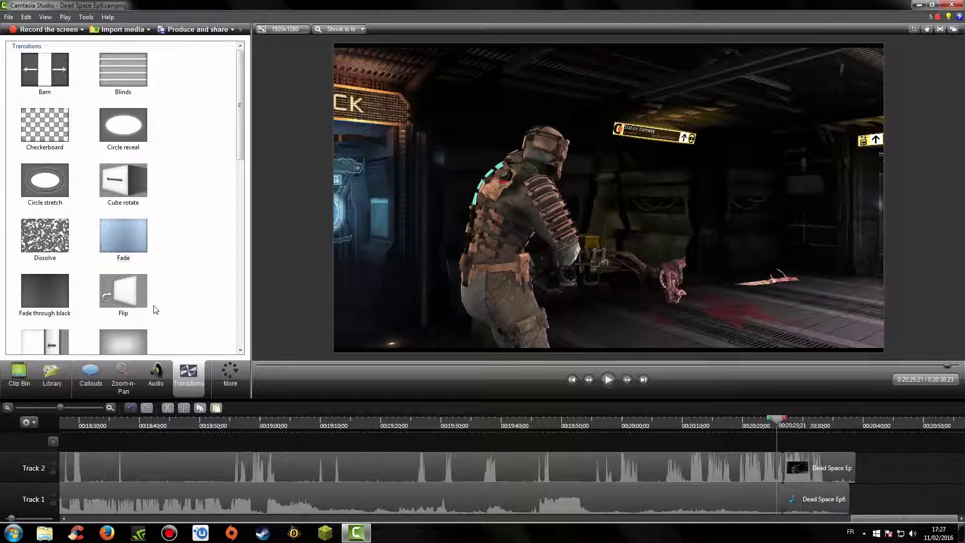
{"action": "left_click_drag", "start_coordinate": [121, 243], "coordinate": [777, 472]}
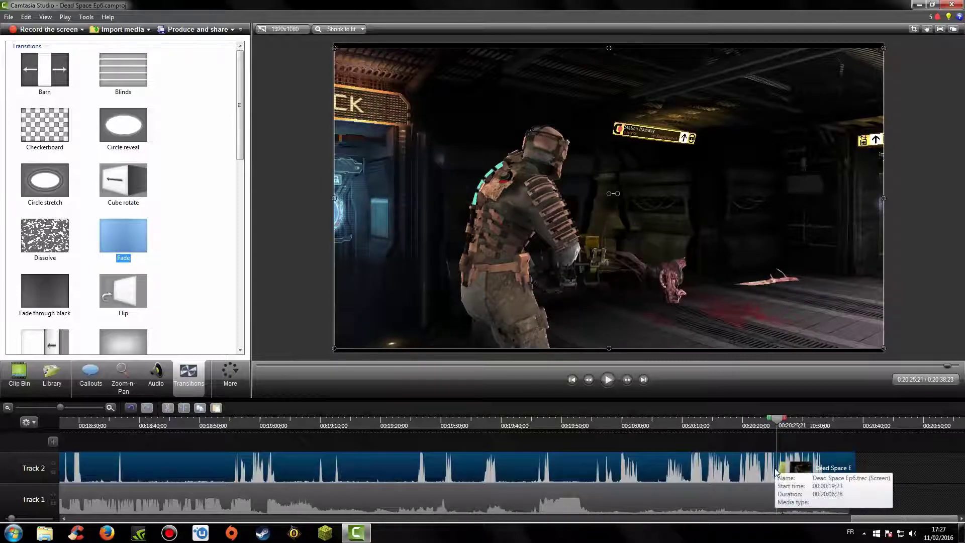
{"action": "left_click", "coordinate": [782, 469]}
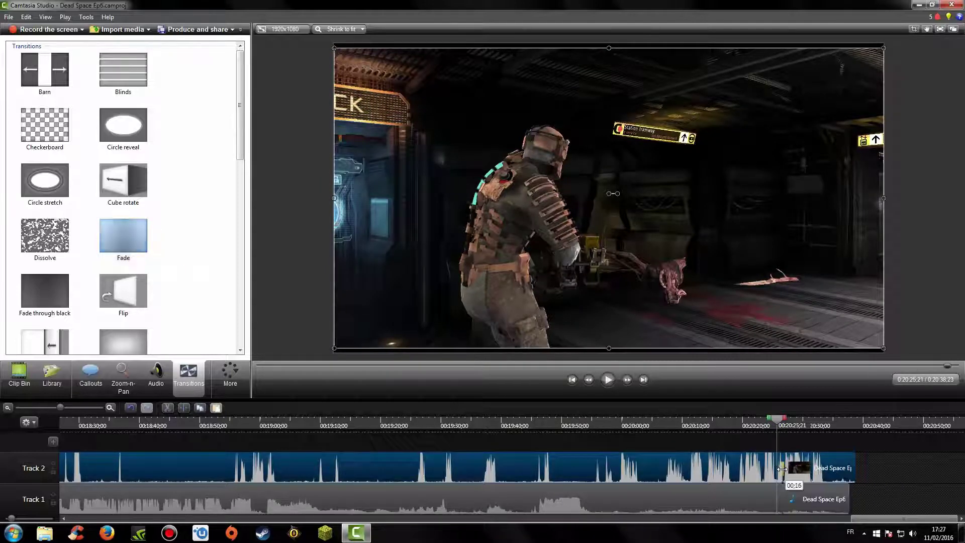
{"action": "left_click", "coordinate": [609, 380]}
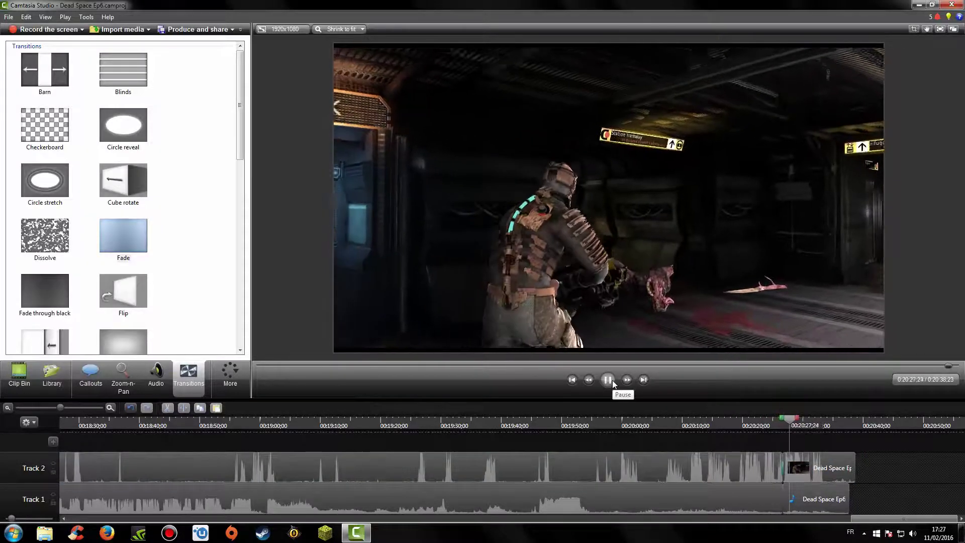
{"action": "left_click", "coordinate": [609, 380]}
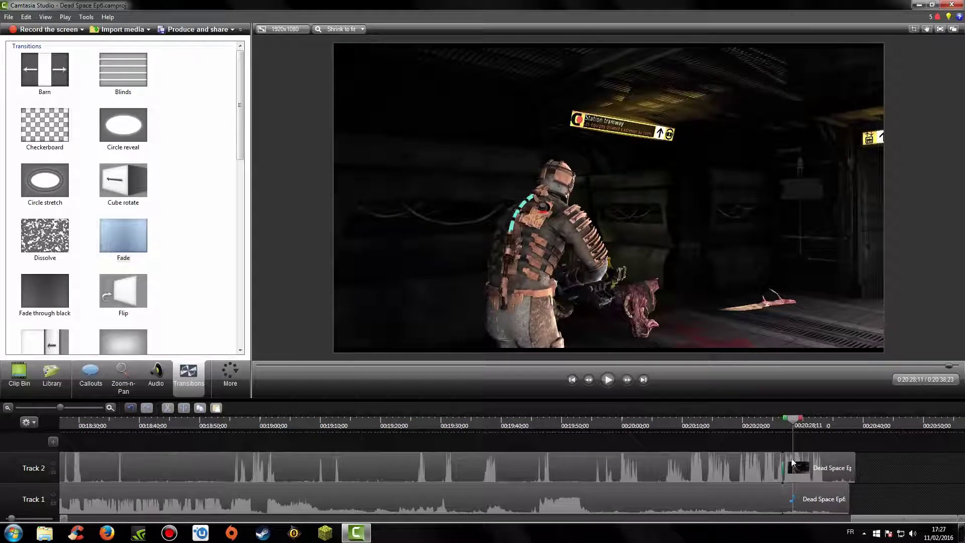
Split the gameplay video and system audio at 0:20:33;21 and delete the leftover end pieces on both tracks.
{"action": "left_click_drag", "start_coordinate": [795, 422], "coordinate": [827, 435]}
{"action": "left_click", "coordinate": [836, 458]}
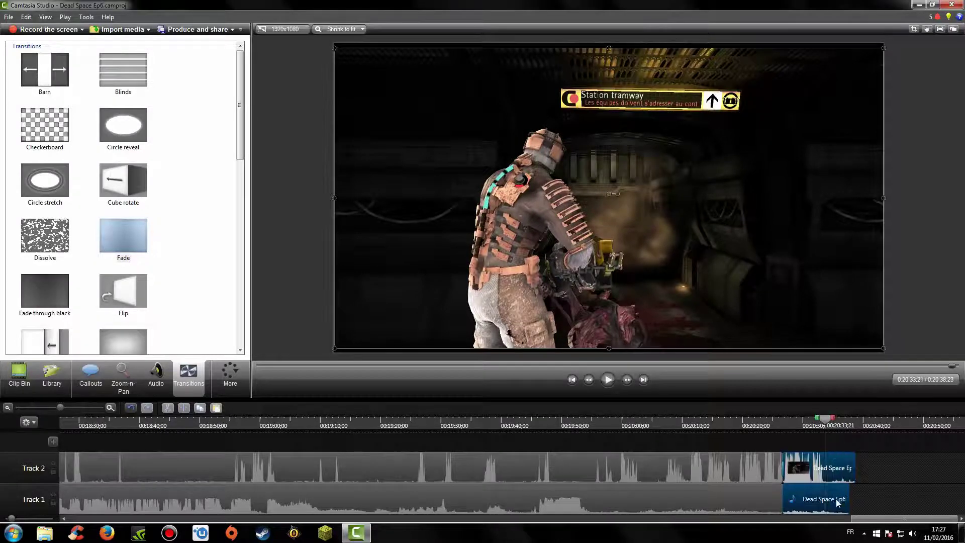
{"action": "key", "text": "s"}
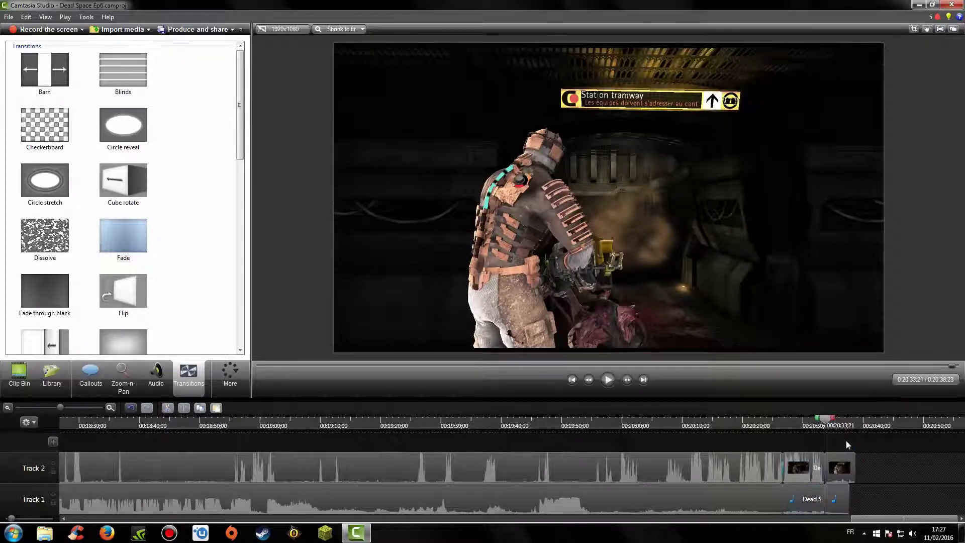
{"action": "left_click", "coordinate": [839, 498]}
{"action": "right_click", "coordinate": [846, 496]}
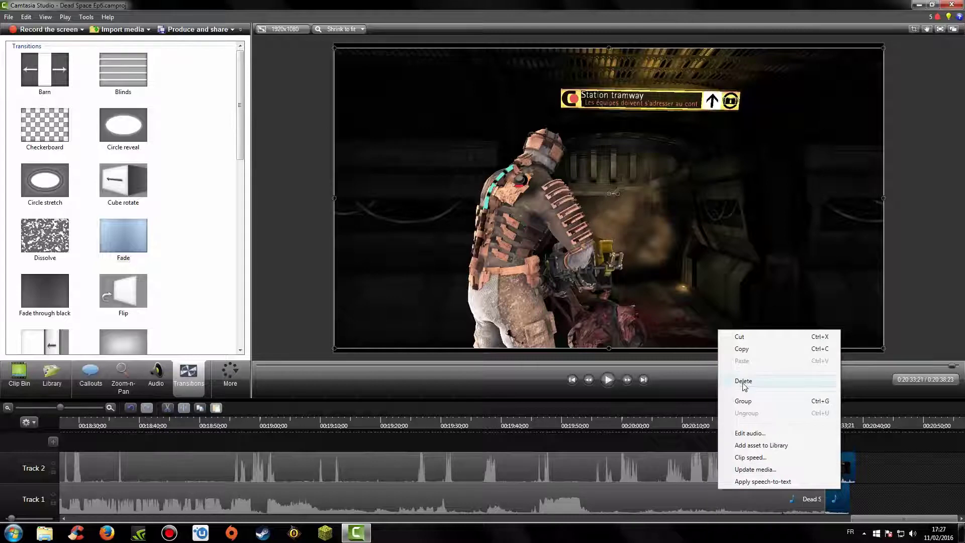
{"action": "left_click", "coordinate": [745, 382]}
Add Dead Space Outro.mp4 from the clip bin to Track 2 directly after the end of the gameplay.
{"action": "left_click", "coordinate": [15, 378]}
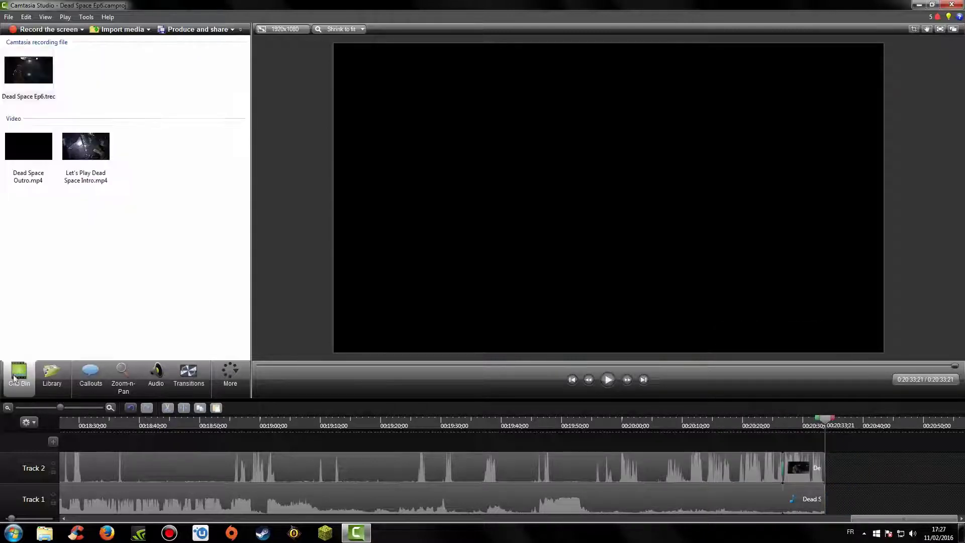
{"action": "left_click", "coordinate": [30, 154]}
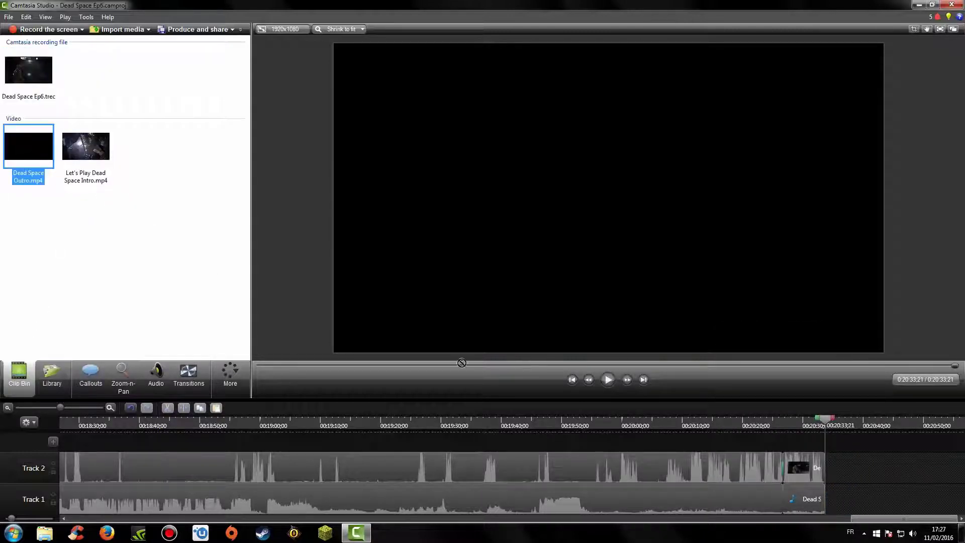
{"action": "left_click_drag", "start_coordinate": [846, 467], "coordinate": [849, 468]}
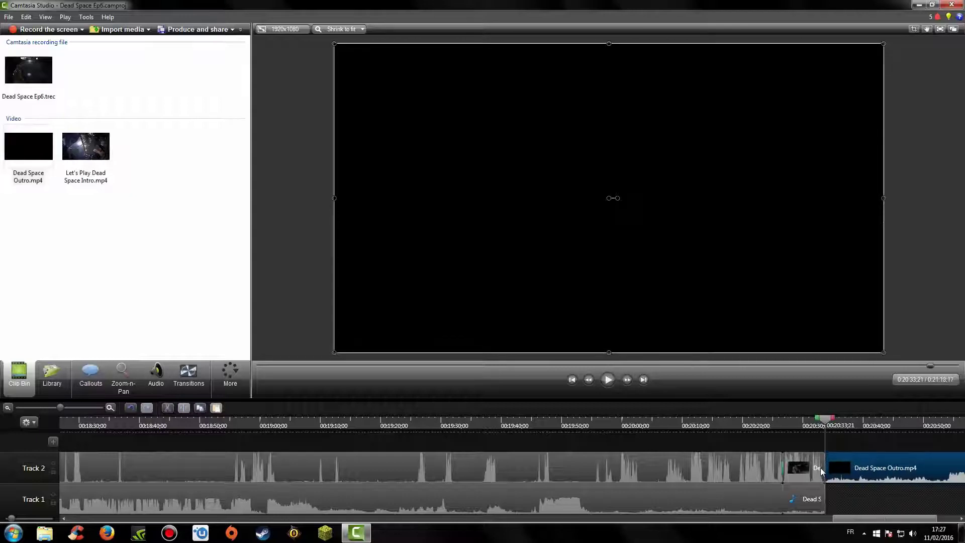
Raise the audio volume of the Let's Play Dead Space Intro.mp4 clip on Track 2.
{"action": "left_click_drag", "start_coordinate": [865, 521], "coordinate": [62, 513]}
{"action": "left_click", "coordinate": [108, 464]}
{"action": "left_click", "coordinate": [155, 384]}
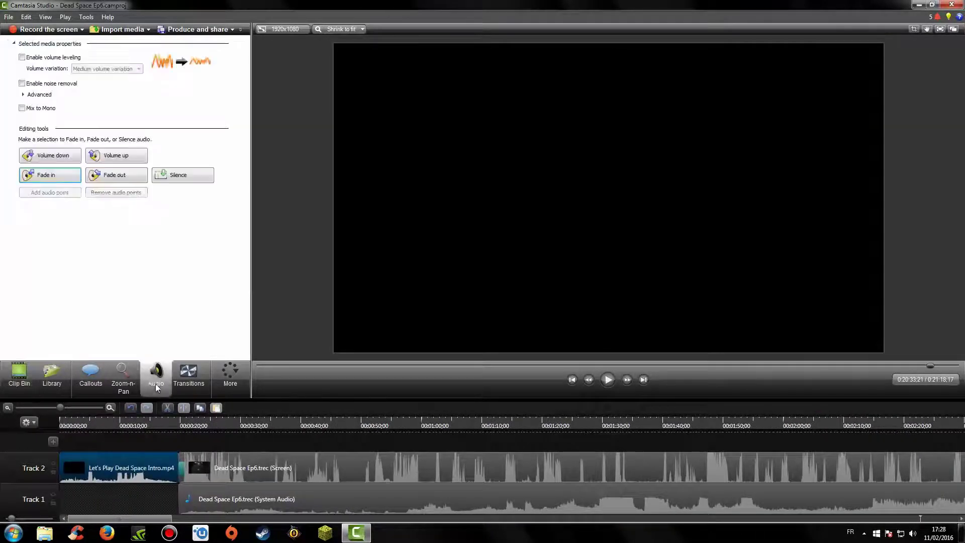
{"action": "left_click_drag", "start_coordinate": [125, 461], "coordinate": [149, 458]}
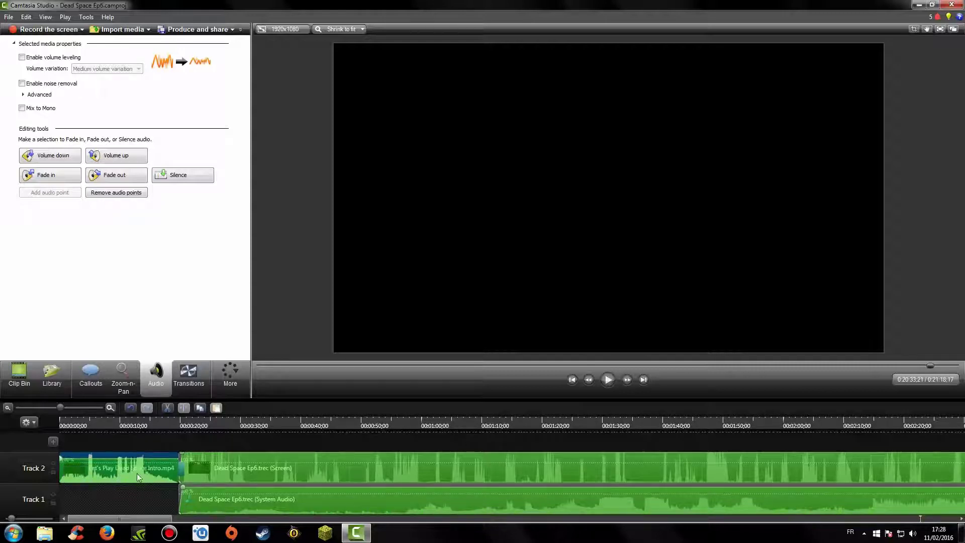
{"action": "left_click", "coordinate": [118, 487]}
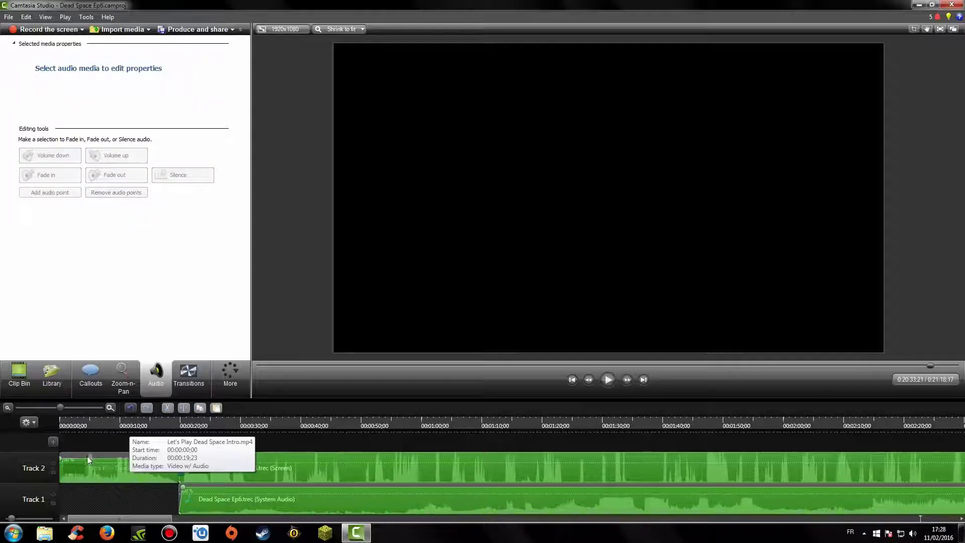
Raise the audio volume of the Dead Space Outro.mp4 clip at the end of Track 2.
{"action": "left_click_drag", "start_coordinate": [119, 518], "coordinate": [805, 518]}
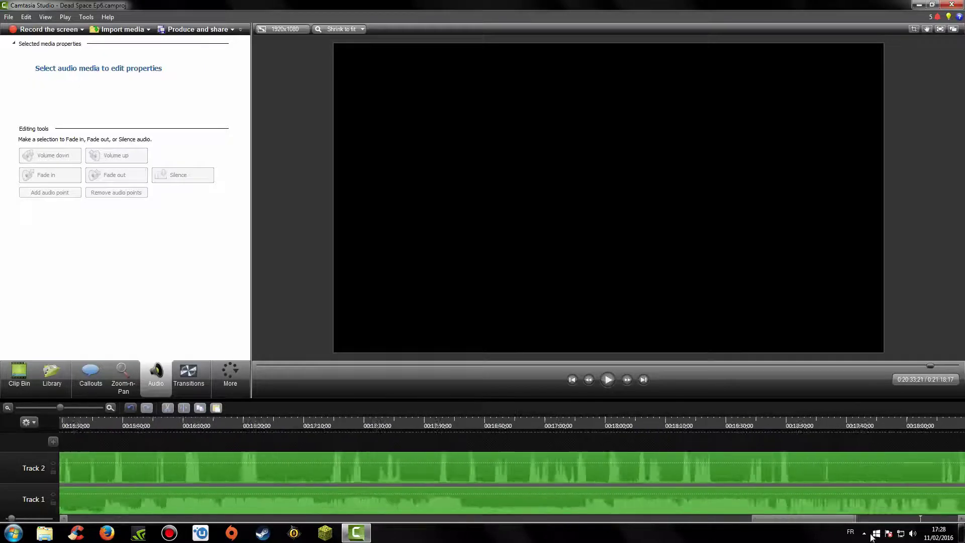
{"action": "left_click_drag", "start_coordinate": [872, 537], "coordinate": [960, 534]}
{"action": "left_click", "coordinate": [695, 475]}
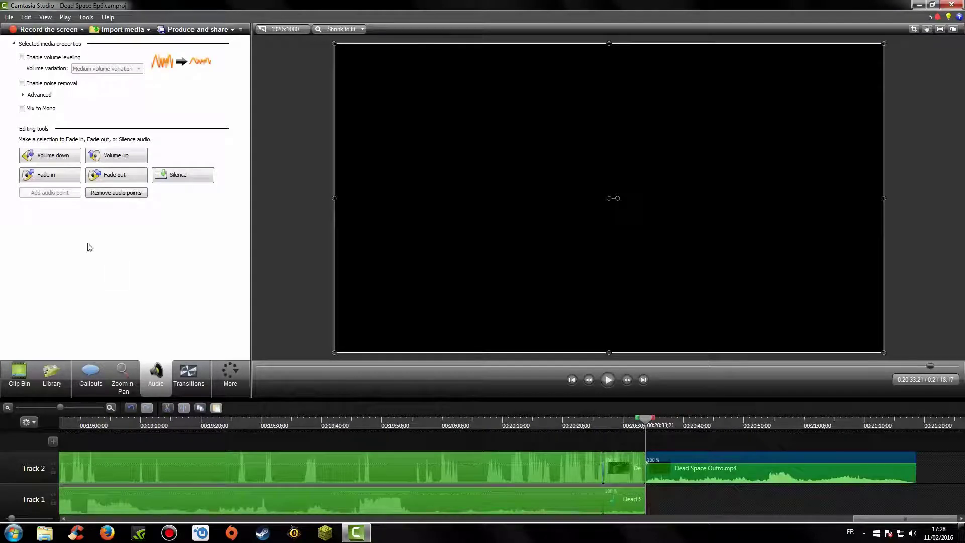
{"action": "left_click_drag", "start_coordinate": [704, 460], "coordinate": [704, 458]}
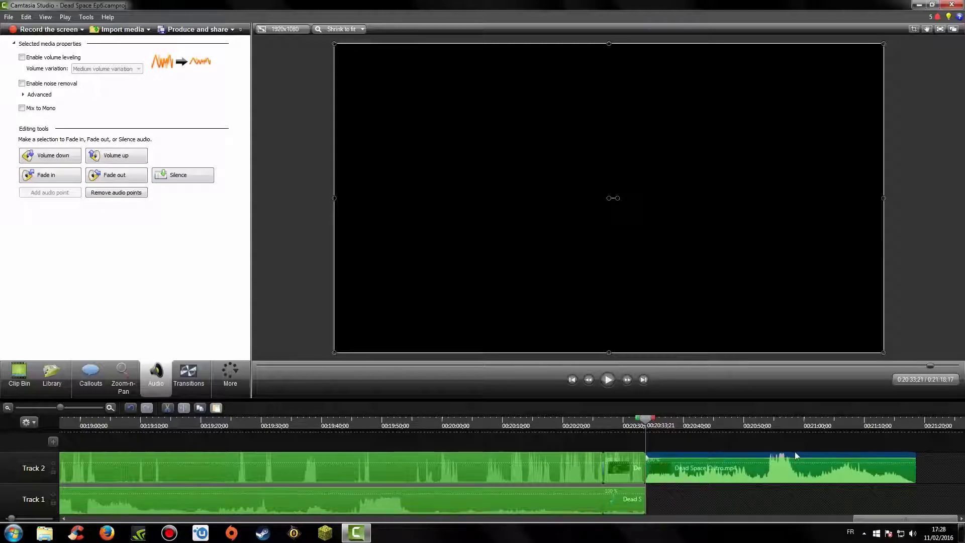
{"action": "left_click", "coordinate": [679, 503]}
Play the junction between the gameplay and the outro from 0:20:32;19.
{"action": "left_click", "coordinate": [639, 421]}
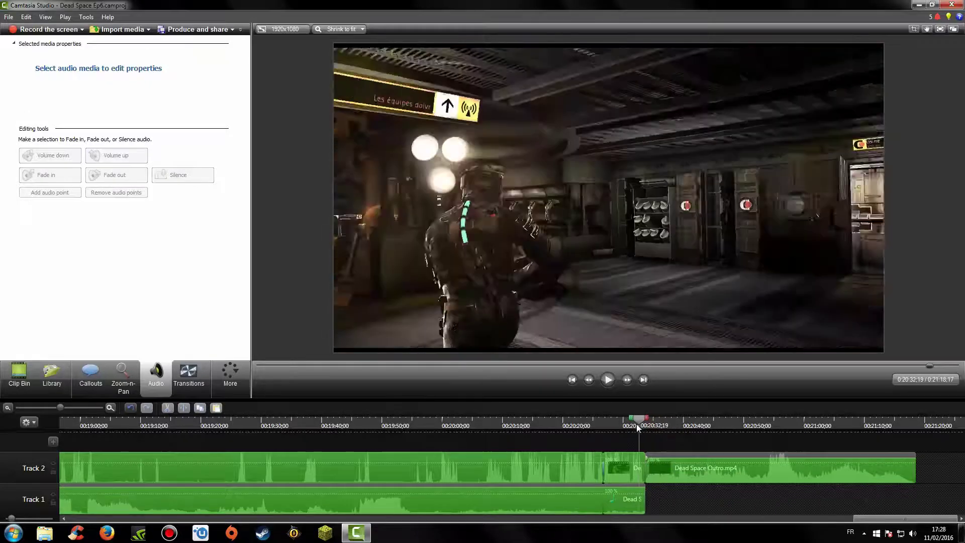
{"action": "left_click", "coordinate": [611, 385]}
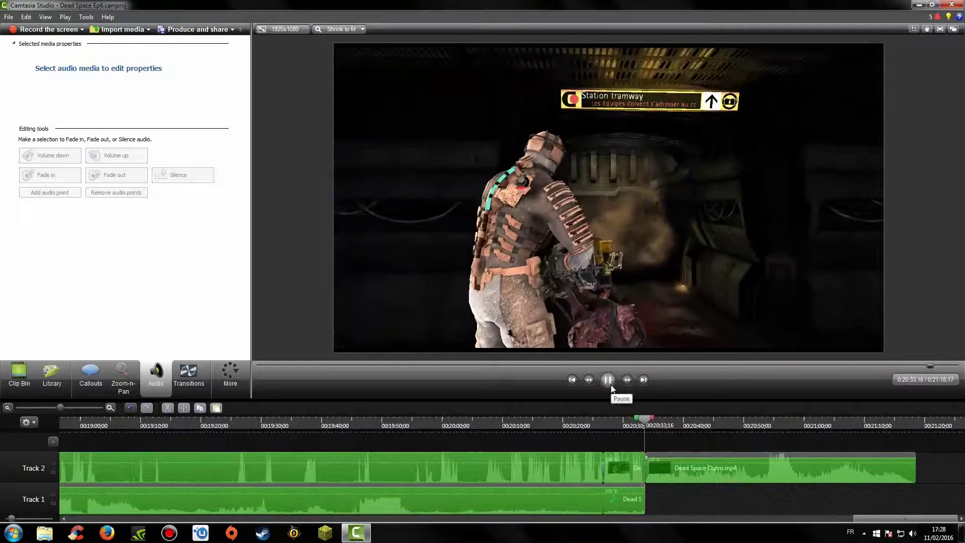
{"action": "left_click", "coordinate": [610, 385]}
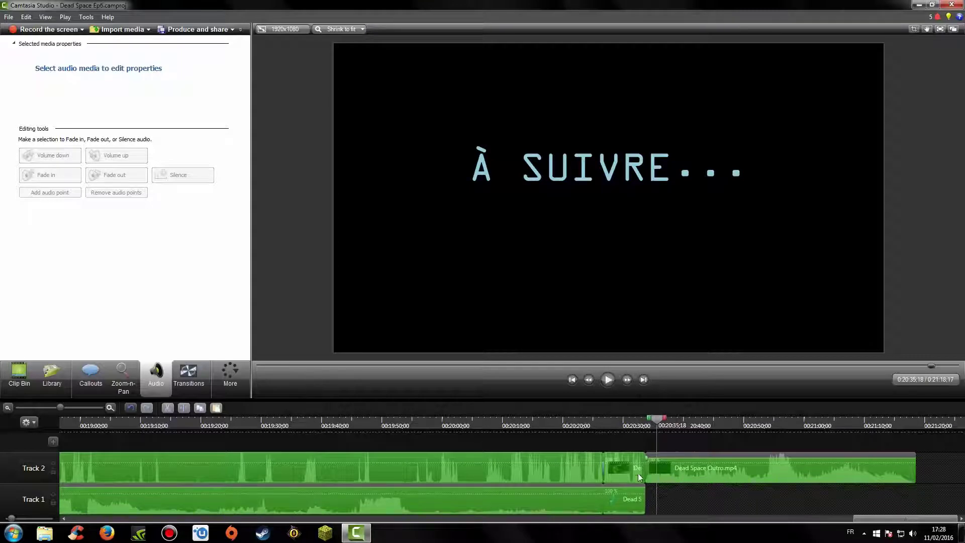
Add a short audio fade-out to the end of the last gameplay system-audio clip on Track 1.
{"action": "left_click", "coordinate": [639, 507]}
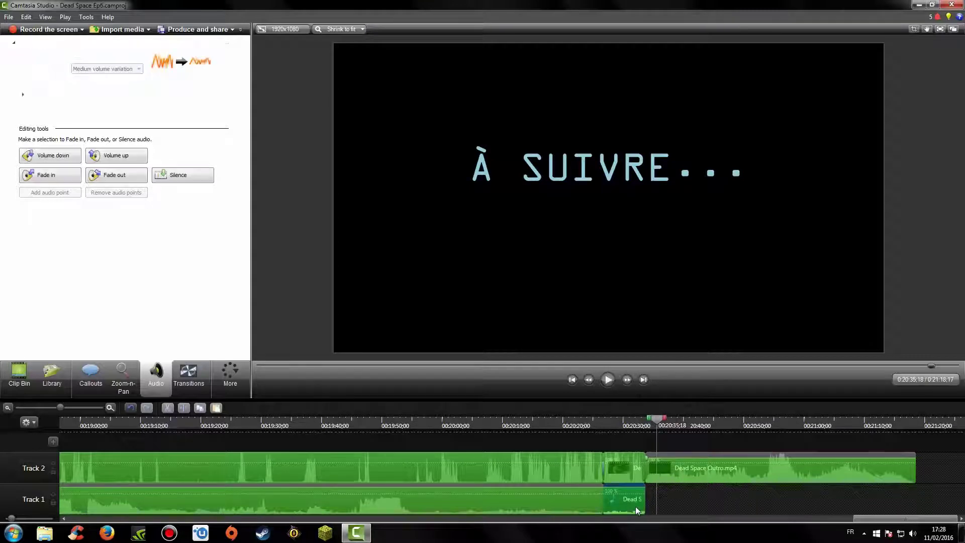
{"action": "left_click", "coordinate": [119, 180]}
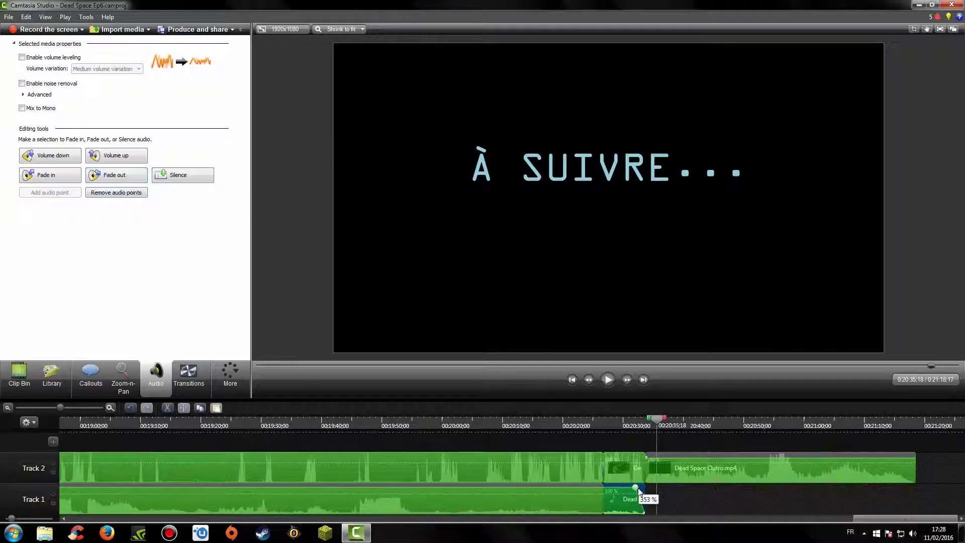
{"action": "left_click_drag", "start_coordinate": [638, 490], "coordinate": [643, 491]}
Fade out the audio of the last gameplay clip on Track 2 and shorten the fade toward the clip's end.
{"action": "left_click", "coordinate": [626, 470]}
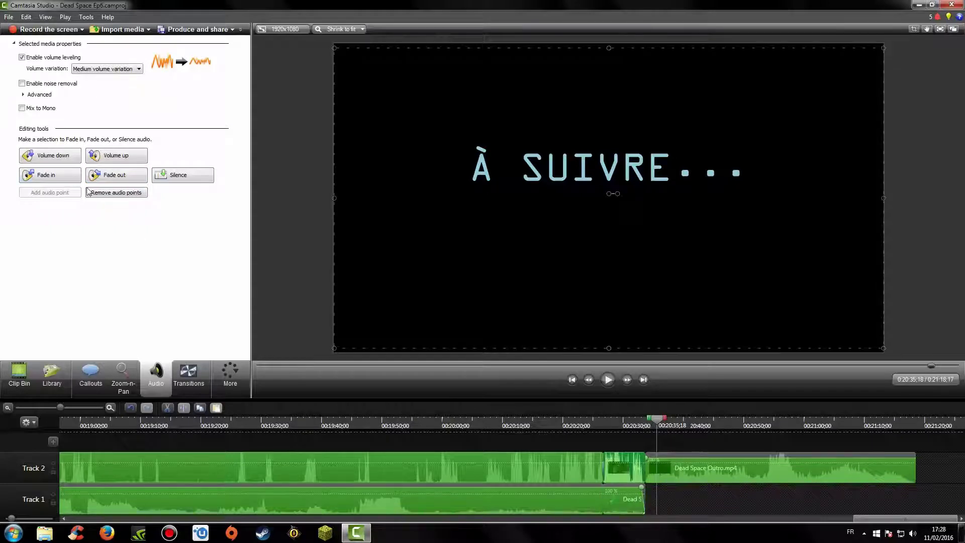
{"action": "left_click", "coordinate": [111, 180]}
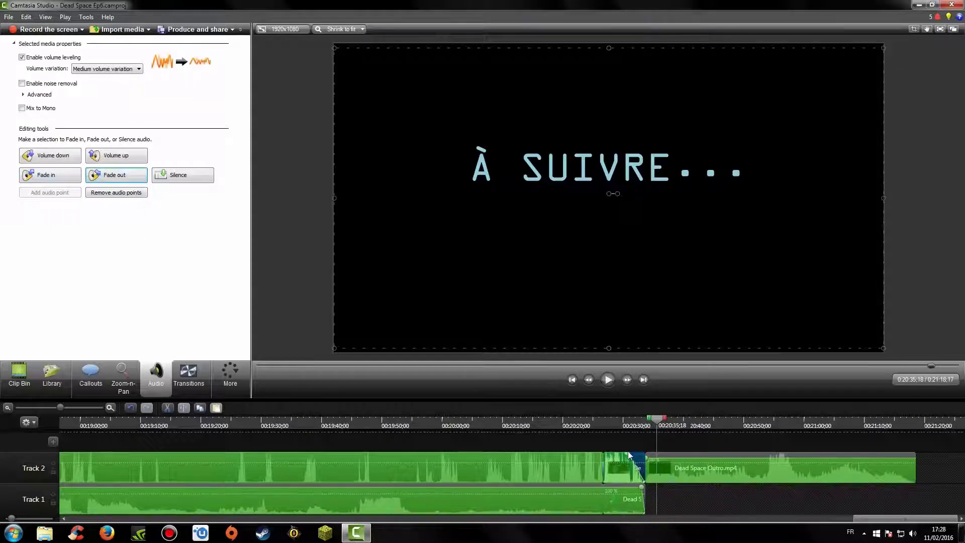
{"action": "left_click_drag", "start_coordinate": [627, 457], "coordinate": [640, 457]}
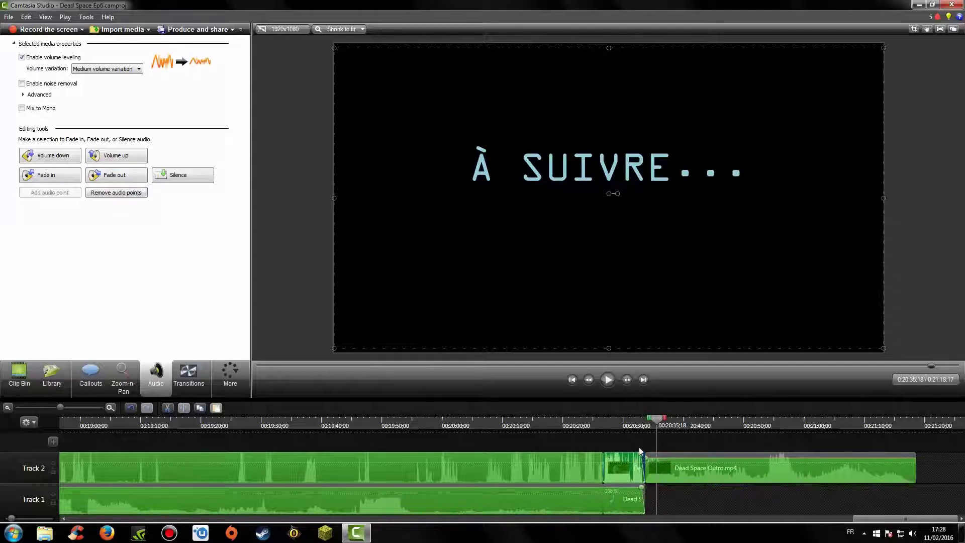
{"action": "left_click", "coordinate": [642, 439]}
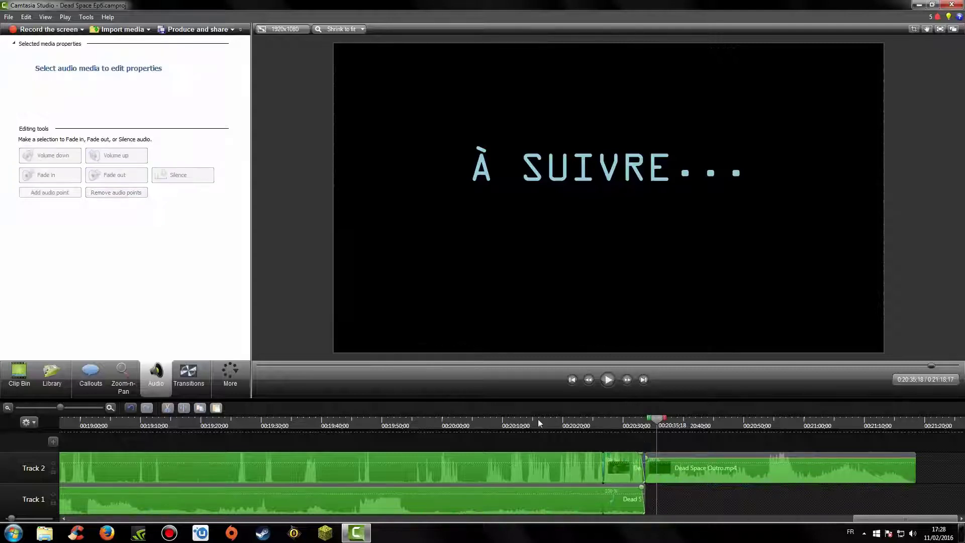
Try a Gradient wipe transition between the last gameplay clip and the outro on Track 2, play it and remove it.
{"action": "left_click", "coordinate": [189, 378]}
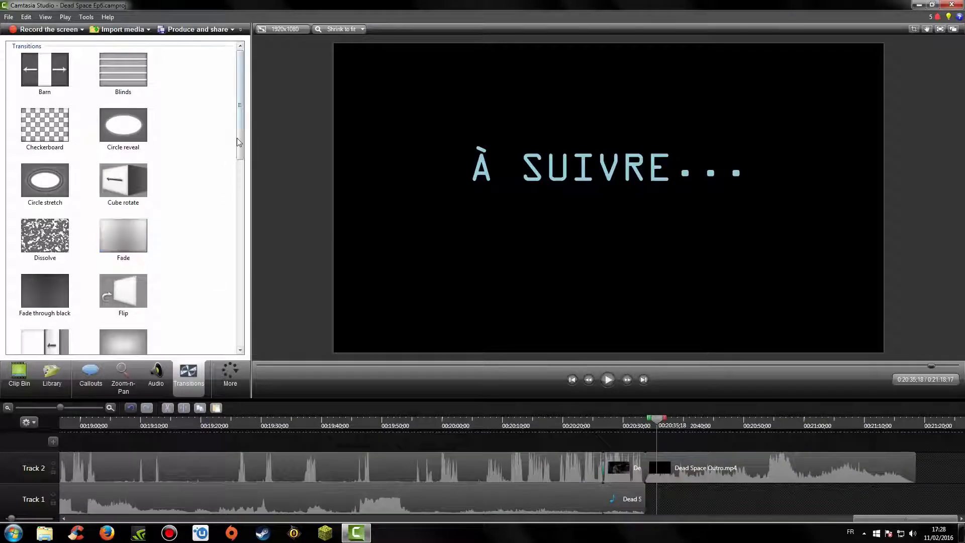
{"action": "scroll", "coordinate": [239, 146], "scroll_direction": "down", "scroll_amount": 5}
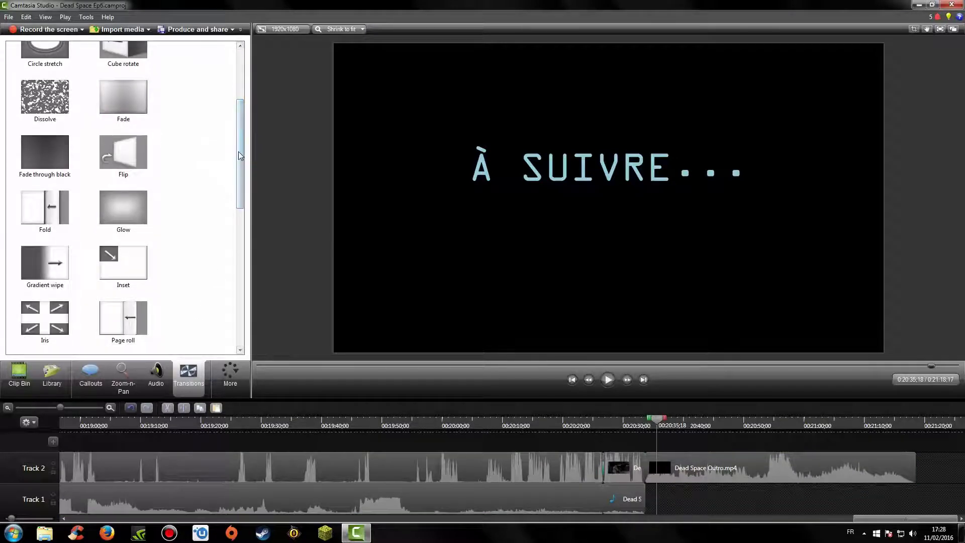
{"action": "scroll", "coordinate": [239, 155], "scroll_direction": "down", "scroll_amount": 3}
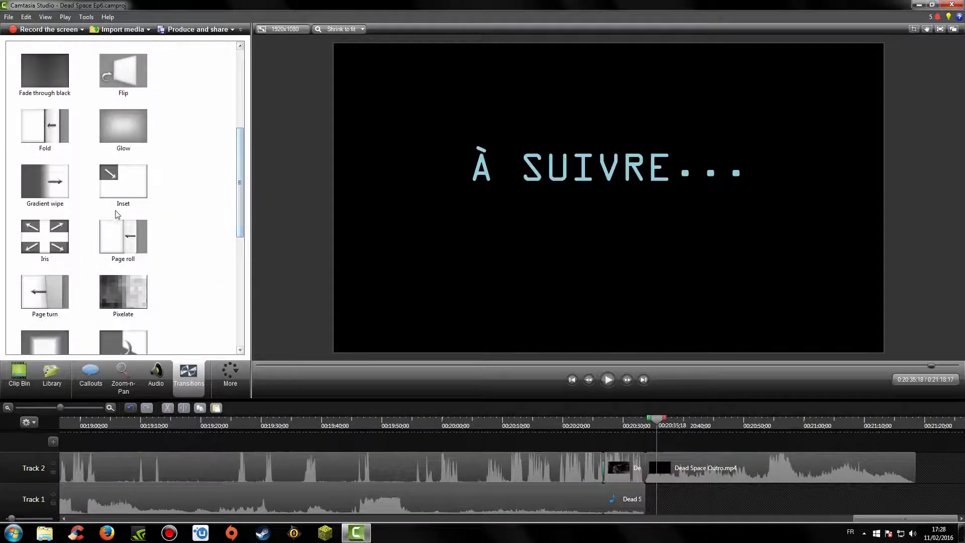
{"action": "left_click_drag", "start_coordinate": [38, 179], "coordinate": [634, 477]}
{"action": "left_click", "coordinate": [302, 262]}
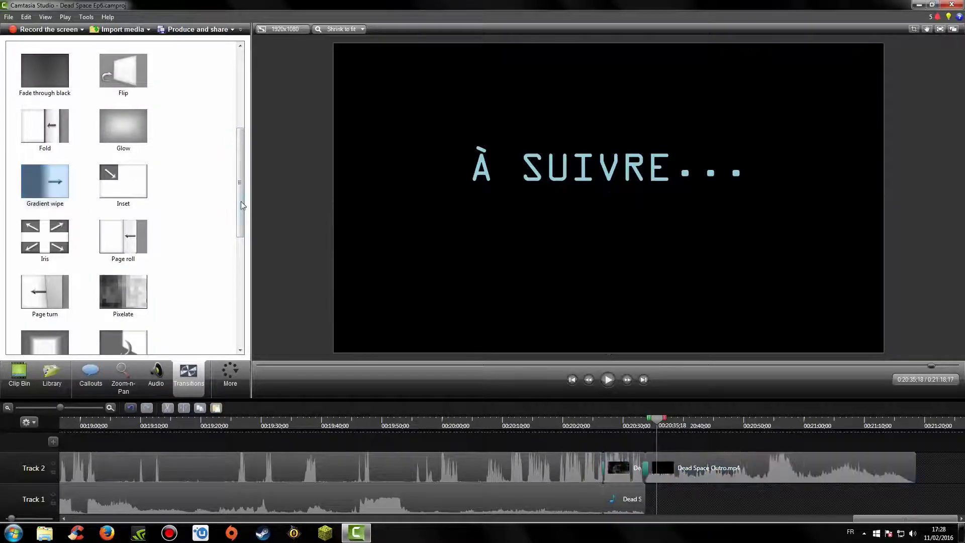
{"action": "left_click_drag", "start_coordinate": [242, 205], "coordinate": [241, 229]}
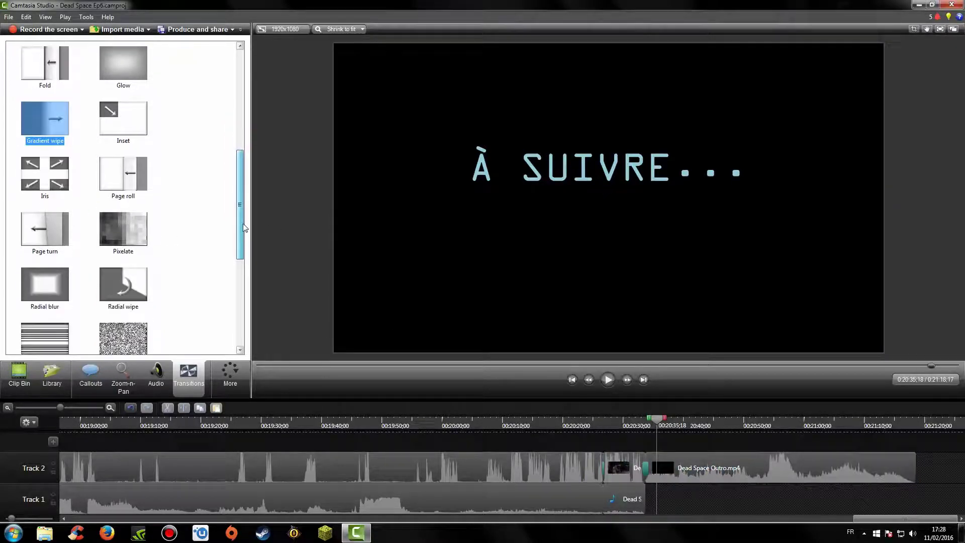
{"action": "left_click", "coordinate": [641, 427]}
{"action": "left_click", "coordinate": [607, 380]}
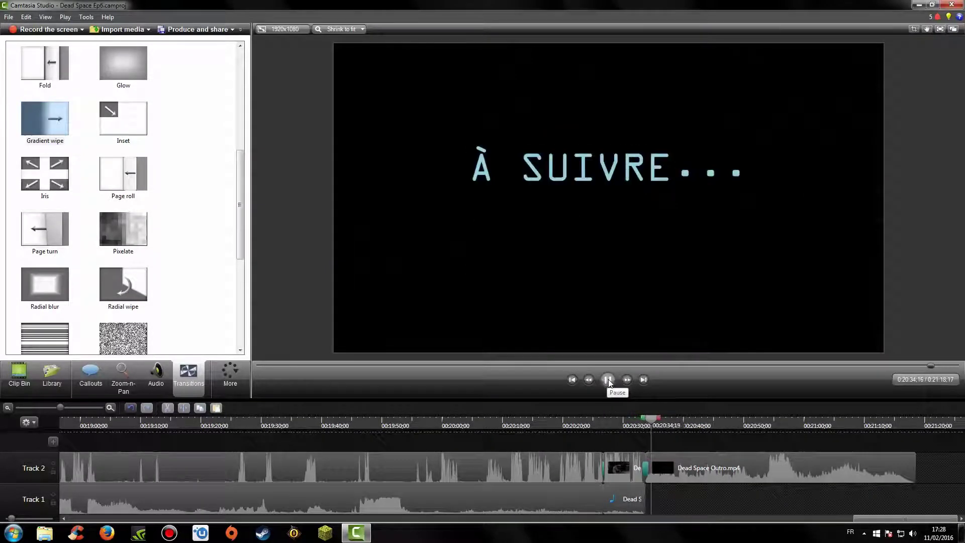
{"action": "left_click", "coordinate": [608, 379]}
{"action": "right_click", "coordinate": [645, 467]}
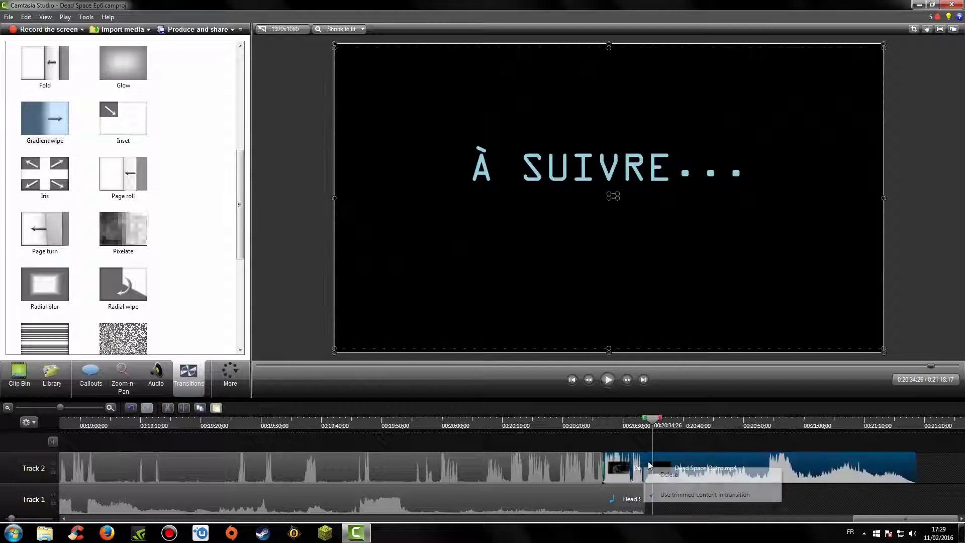
{"action": "left_click", "coordinate": [668, 474]}
Add a Radial blur transition between the last gameplay clip and Dead Space Outro.mp4 on Track 2 and play the result.
{"action": "left_click_drag", "start_coordinate": [51, 289], "coordinate": [673, 474]}
{"action": "left_click", "coordinate": [608, 379]}
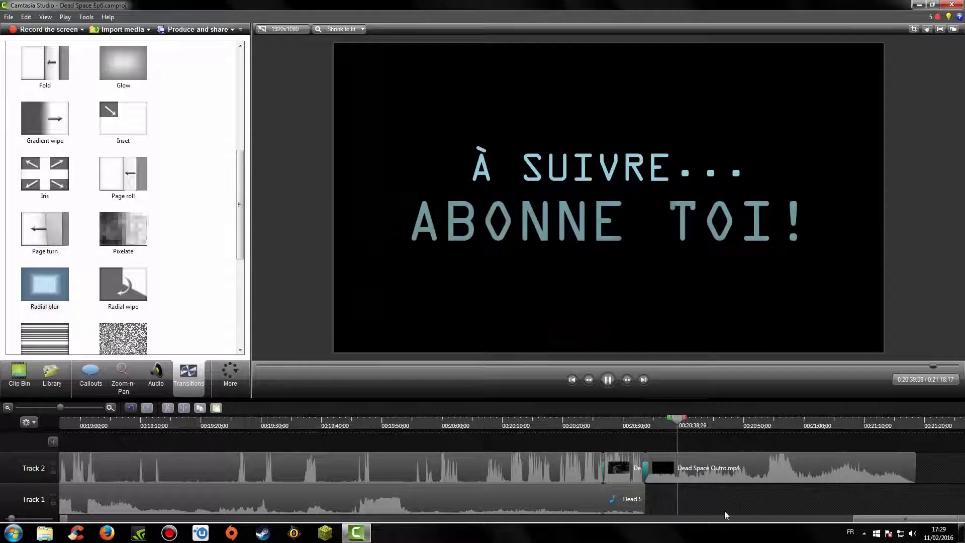
{"action": "left_click", "coordinate": [609, 380]}
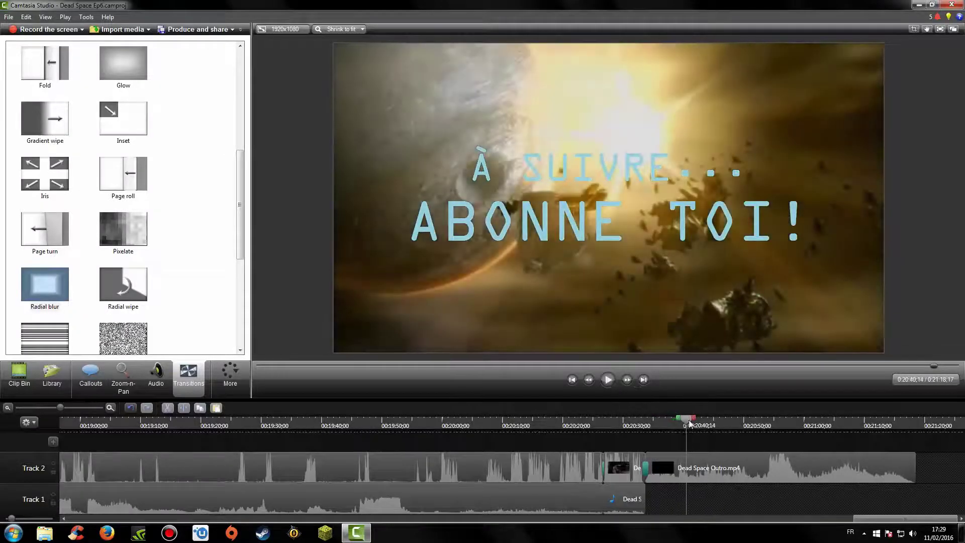
{"action": "left_click_drag", "start_coordinate": [686, 420], "coordinate": [347, 478]}
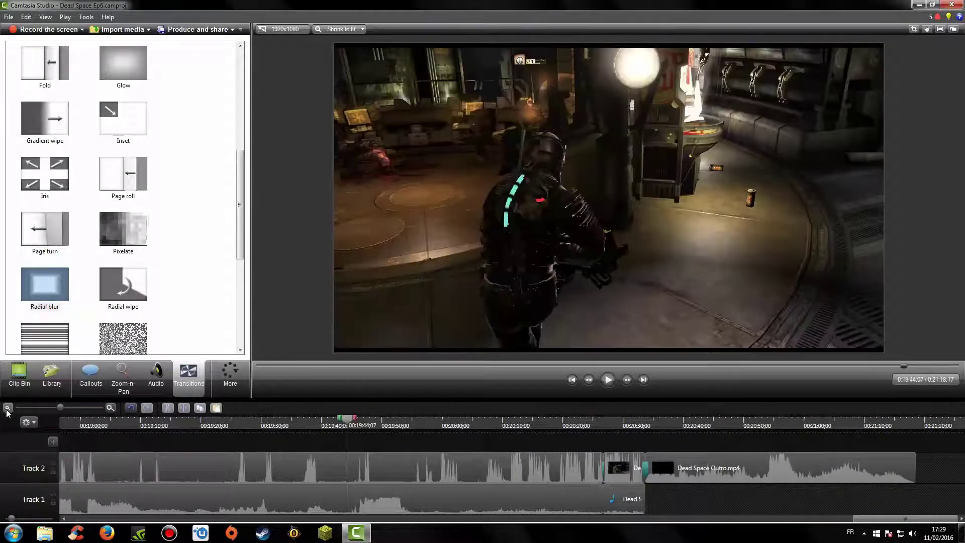
{"action": "scroll", "coordinate": [347, 479], "scroll_direction": "down", "scroll_amount": 4}
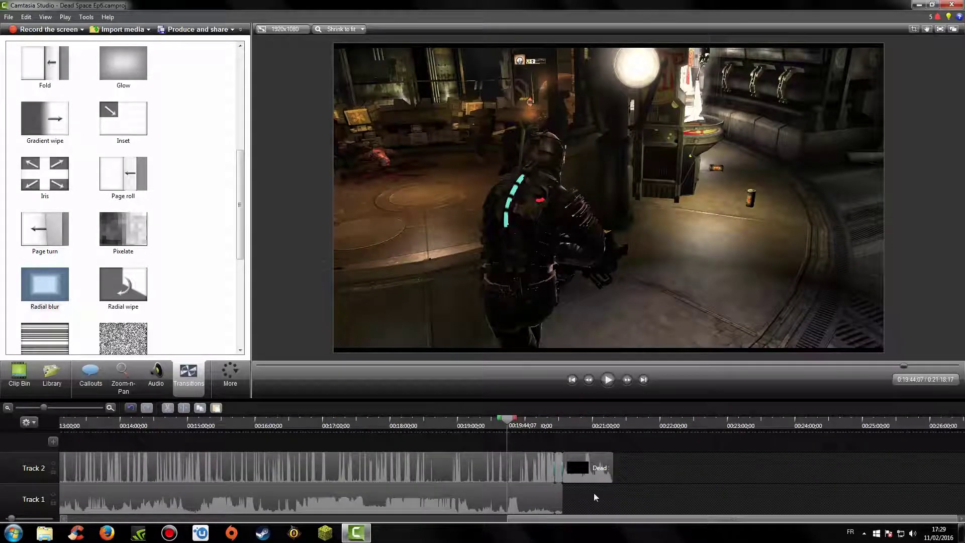
{"action": "left_click_drag", "start_coordinate": [534, 520], "coordinate": [138, 520]}
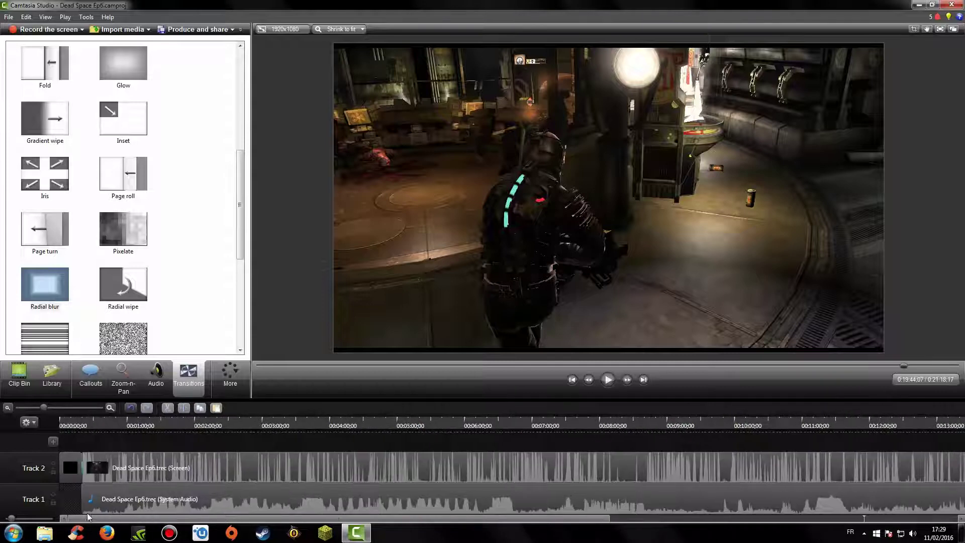
{"action": "left_click", "coordinate": [8, 408]}
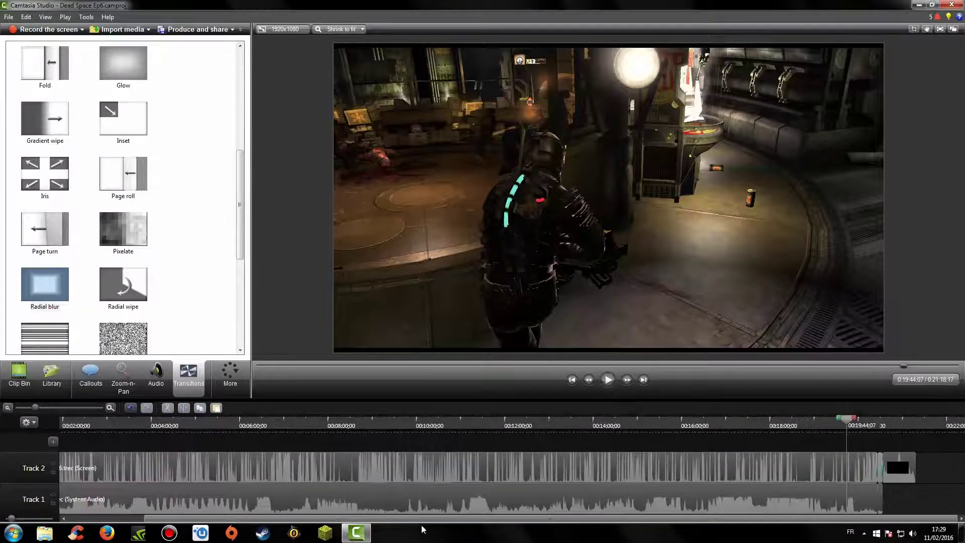
{"action": "left_click_drag", "start_coordinate": [380, 521], "coordinate": [311, 532]}
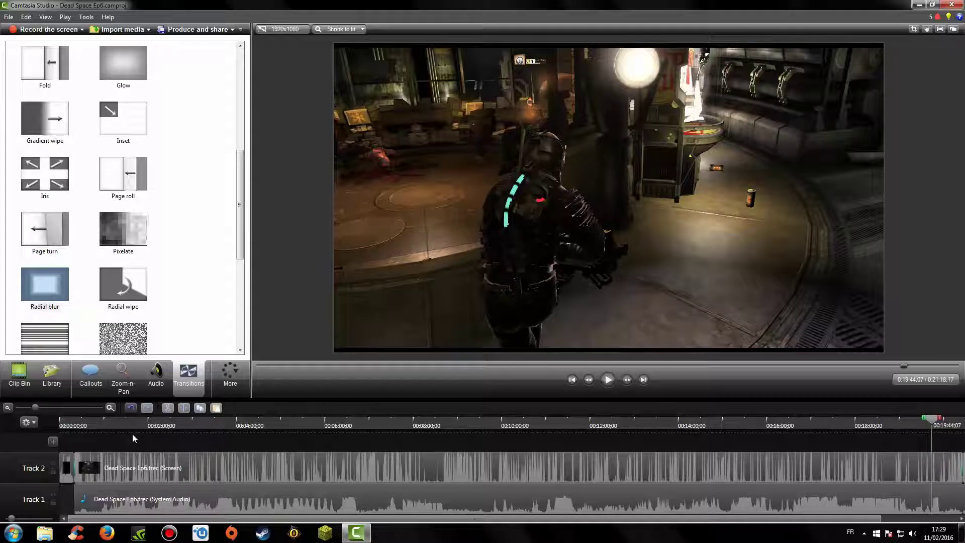
Produce the finished episode with the MP4 only (up to 1080p) preset under the name Dead Space Ep6 and start rendering.
{"action": "left_click", "coordinate": [196, 30]}
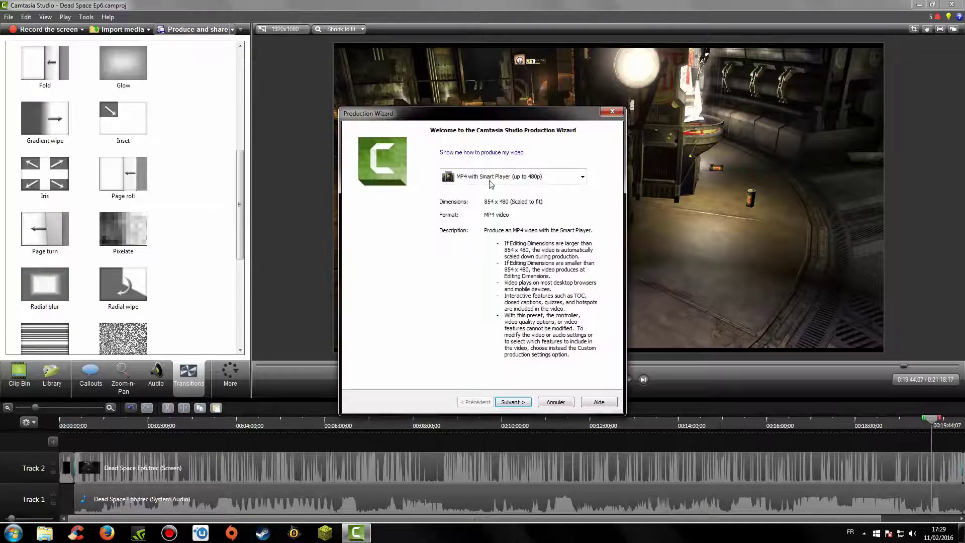
{"action": "left_click", "coordinate": [489, 178]}
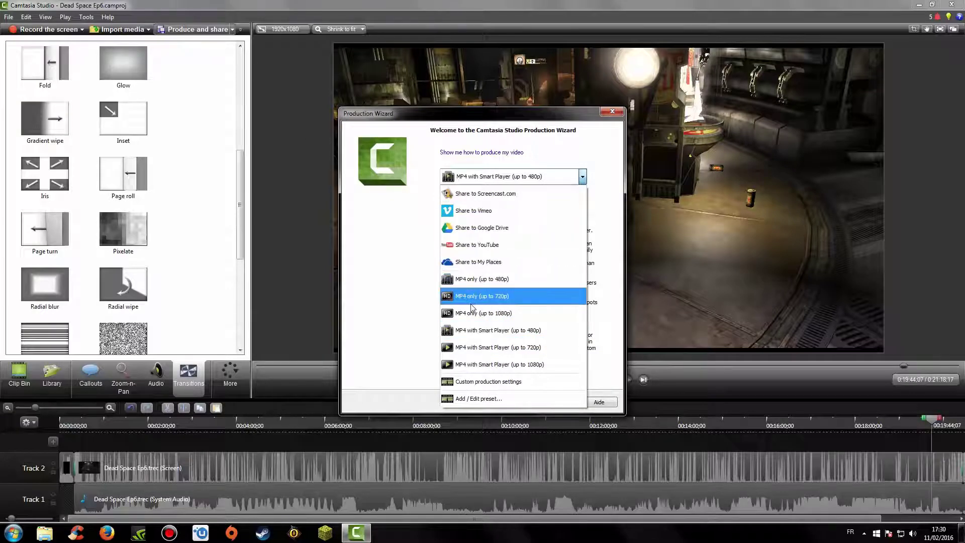
{"action": "left_click", "coordinate": [518, 316]}
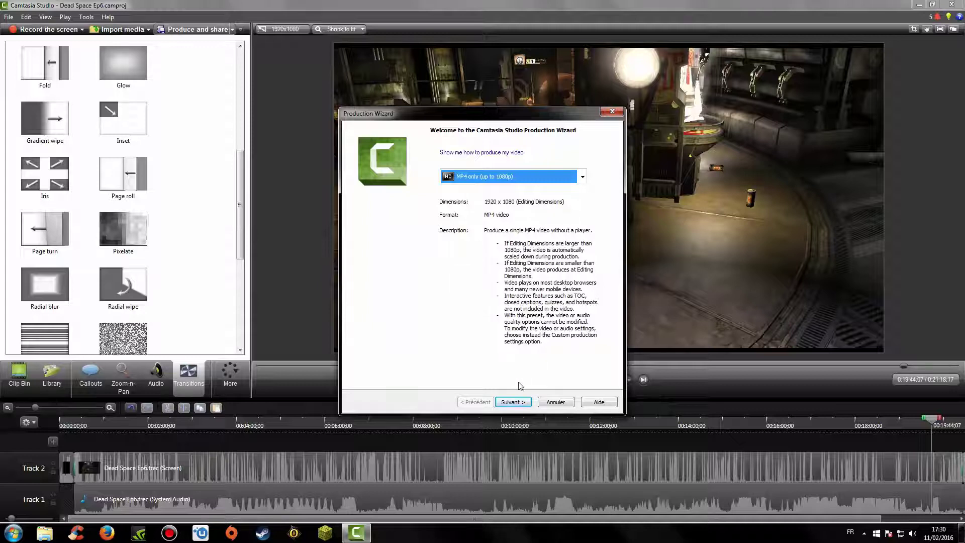
{"action": "left_click", "coordinate": [513, 402]}
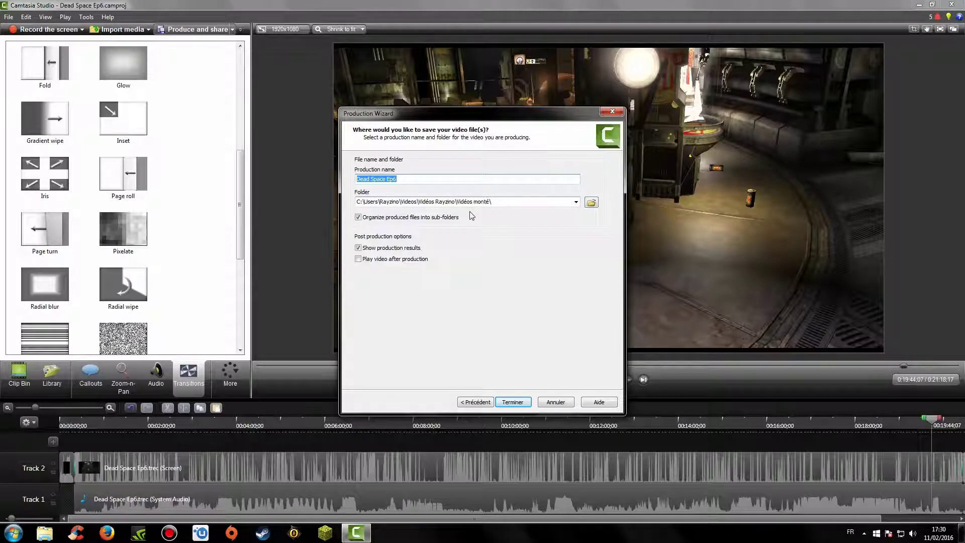
{"action": "left_click", "coordinate": [514, 403]}
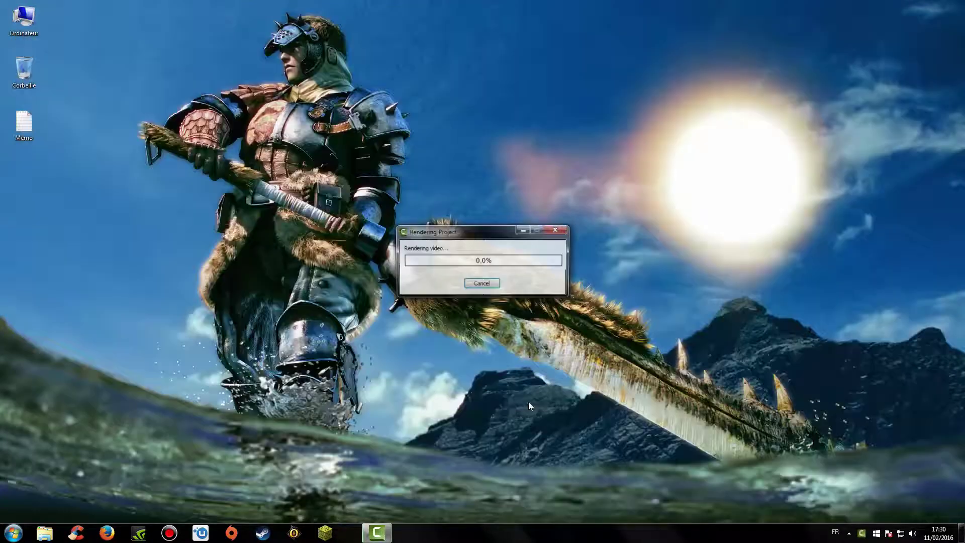